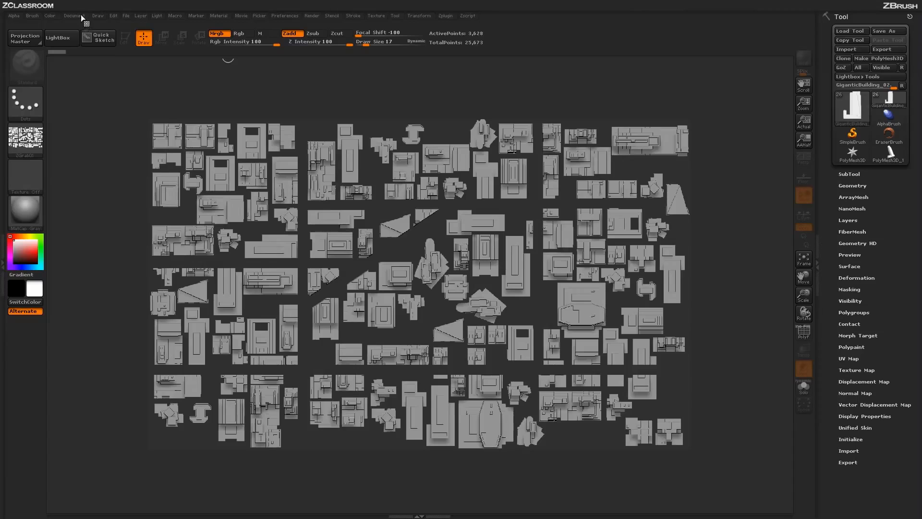
Step: Create a new blank document and draw a Plane3D mesh on the canvas in Edit mode
click(80, 15)
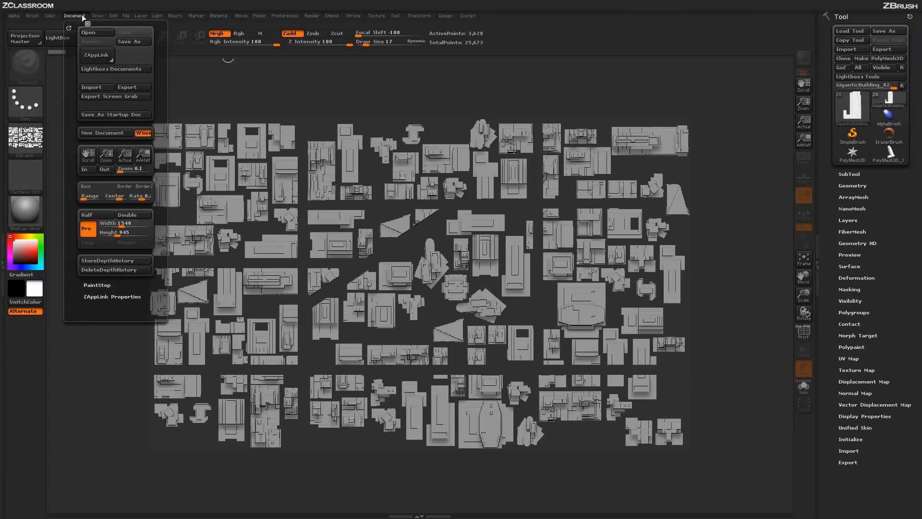
click(120, 133)
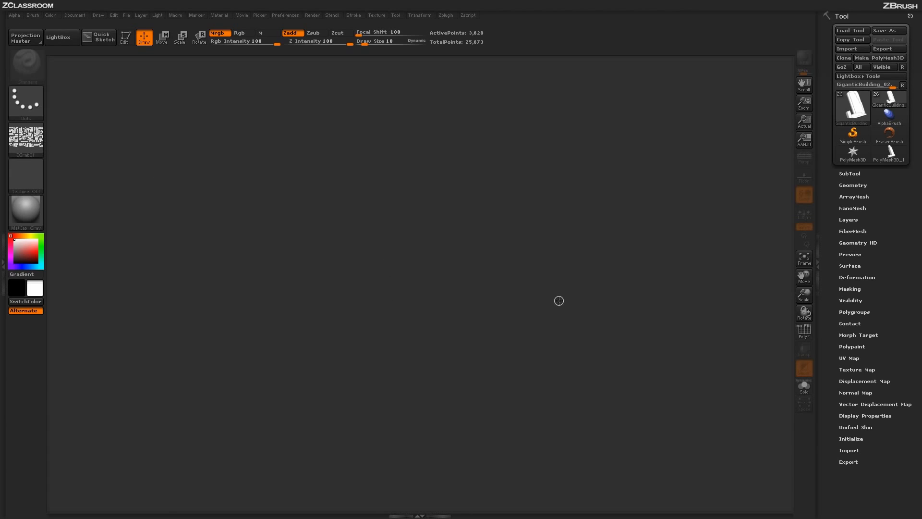
click(853, 113)
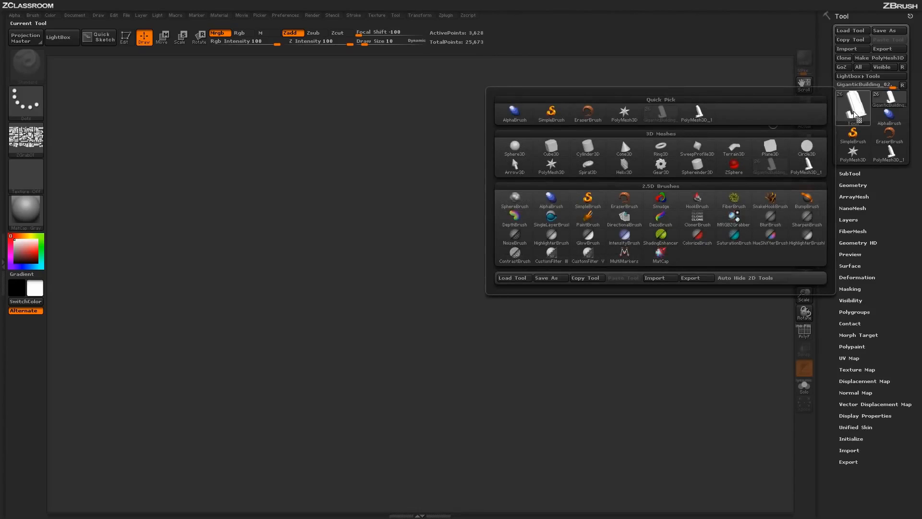
click(771, 149)
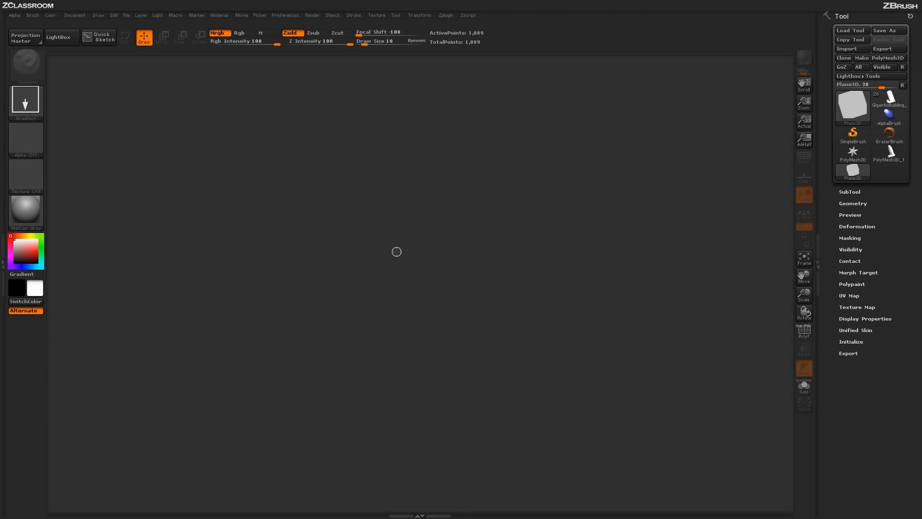
drag(397, 252, 390, 459)
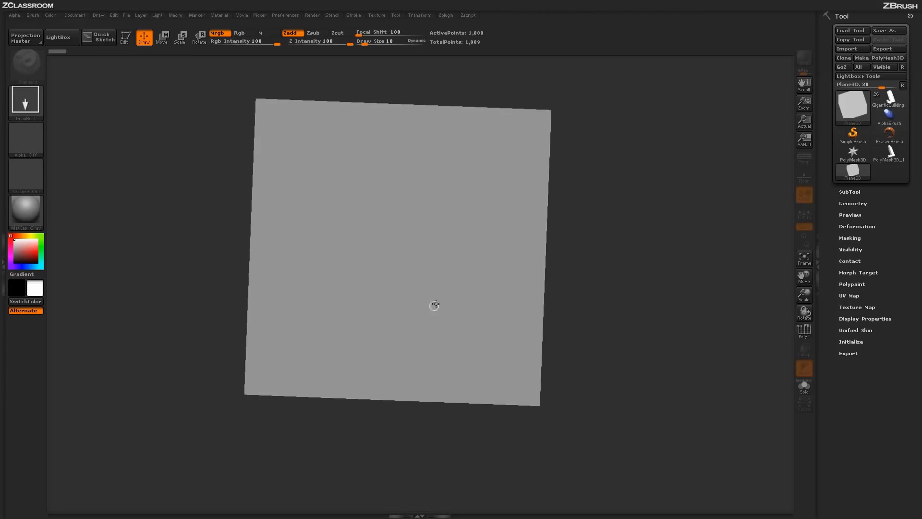
click(126, 36)
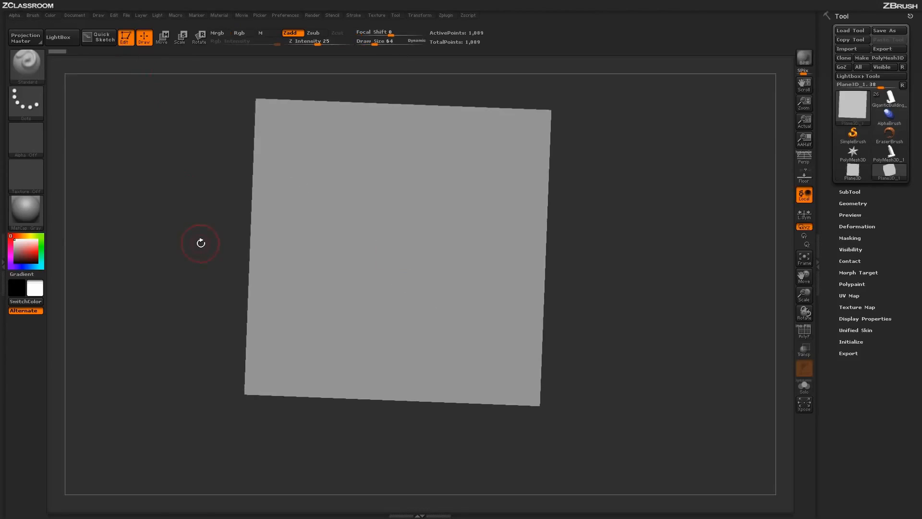
Step: Display the plane's polyframe and the floor grid to examine how the plane is oriented
drag(615, 346, 638, 292)
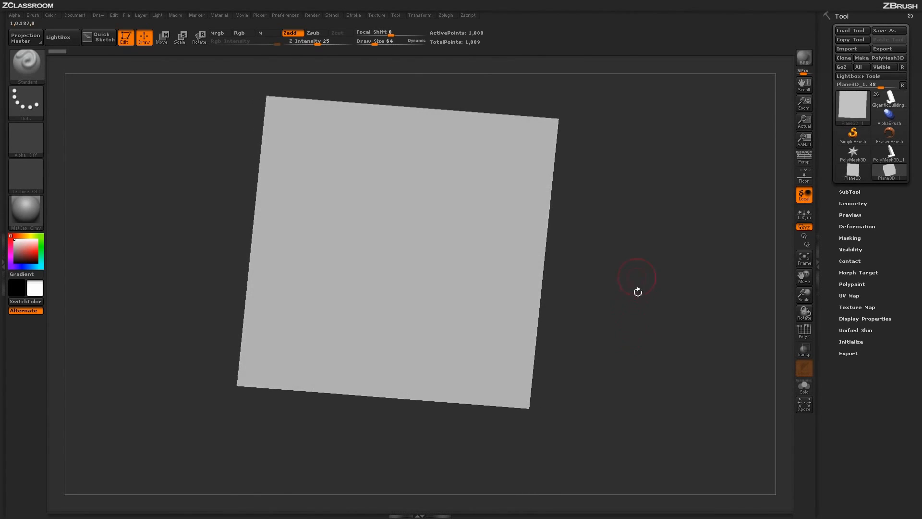
click(804, 335)
click(802, 180)
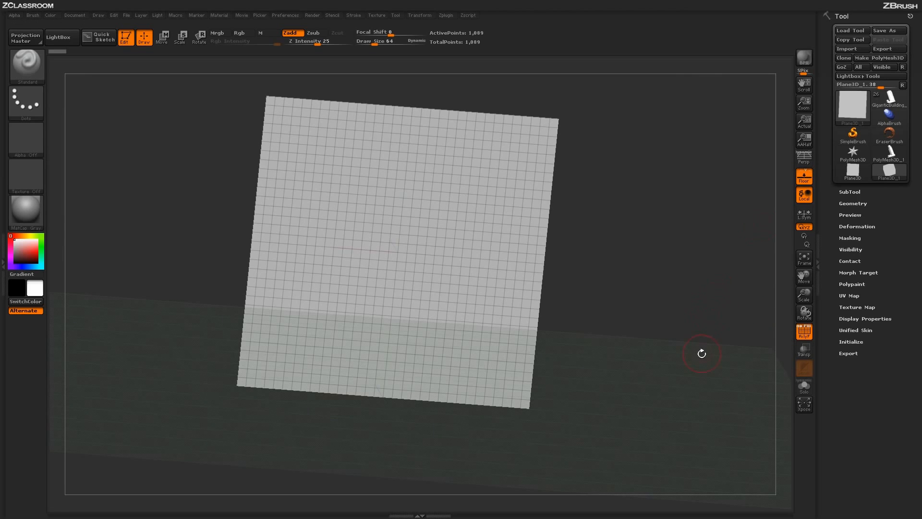
drag(678, 288, 585, 269)
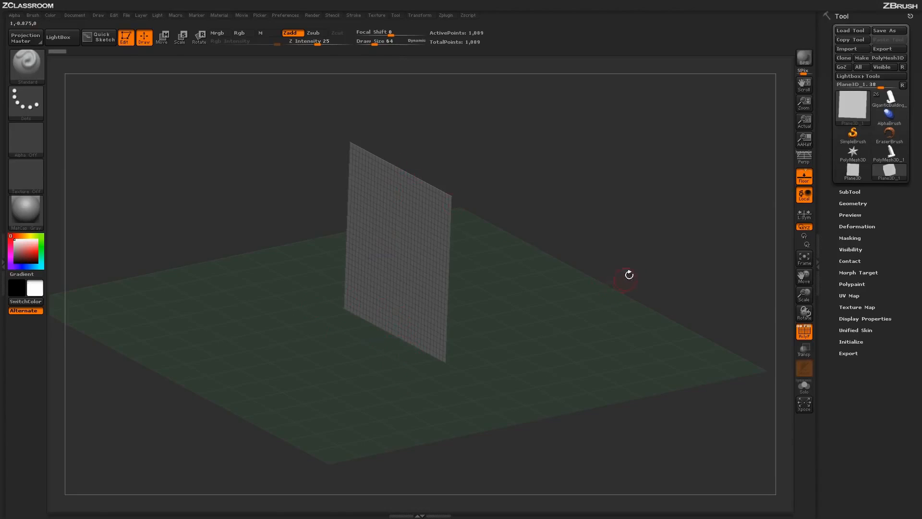
mouse_move(629, 275)
mouse_down()
mouse_move(617, 271)
mouse_move(627, 283)
mouse_up()
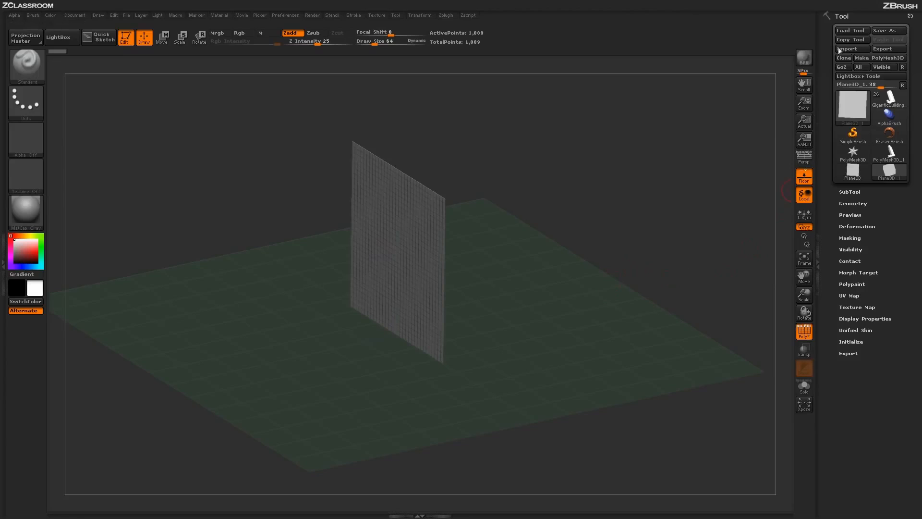
Step: Align the plane to the world Y axis in its initialization settings
click(852, 341)
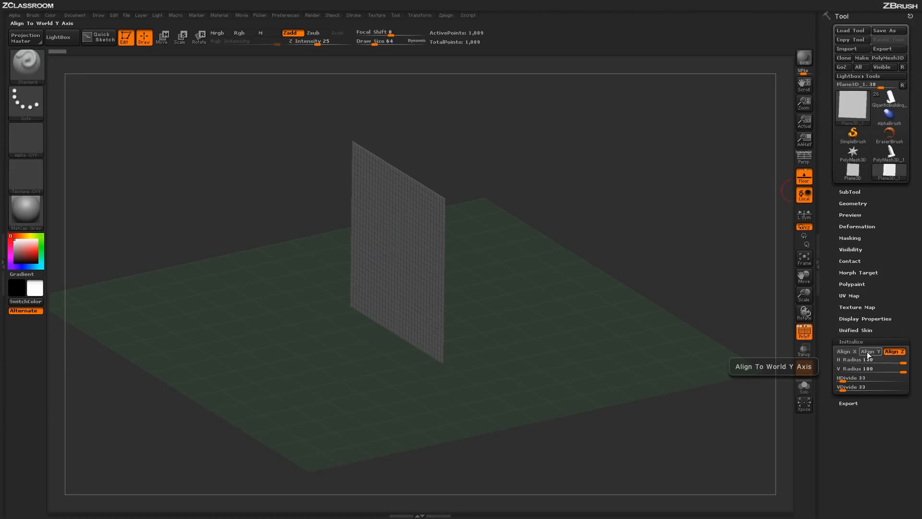
click(867, 352)
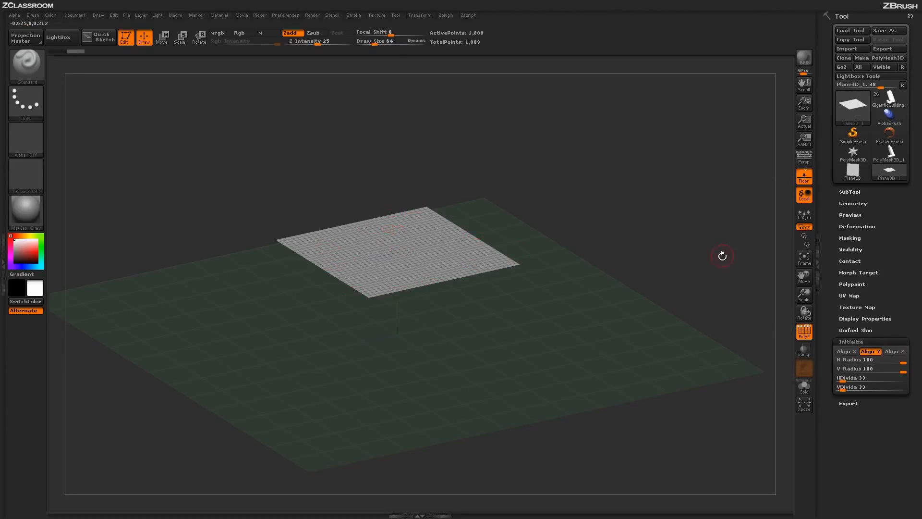
drag(715, 252, 434, 226)
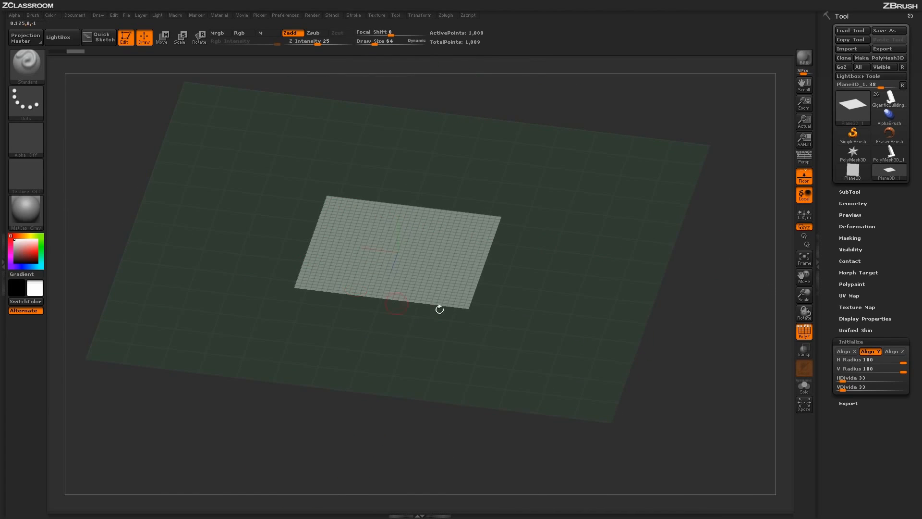
drag(735, 351, 759, 283)
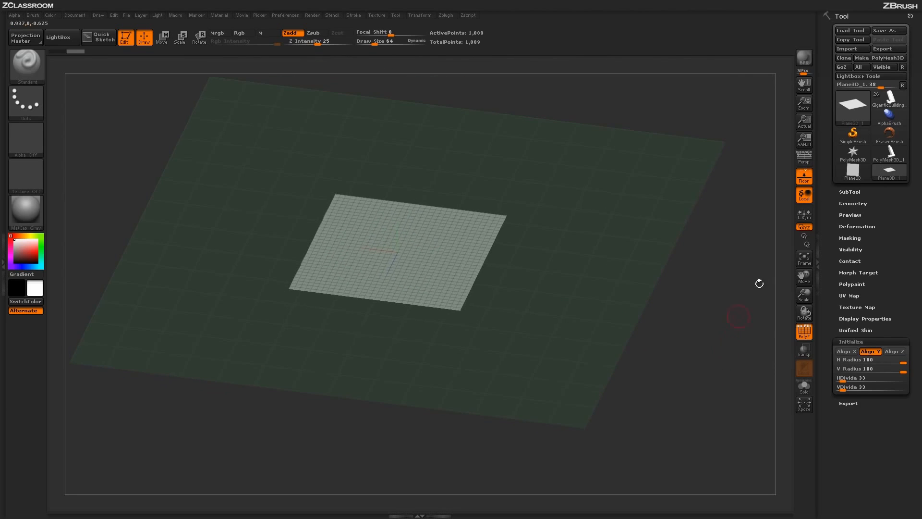
Step: Convert the plane to a PolyMesh3D, hide the floor grid and polyframe, and face it from above
click(881, 58)
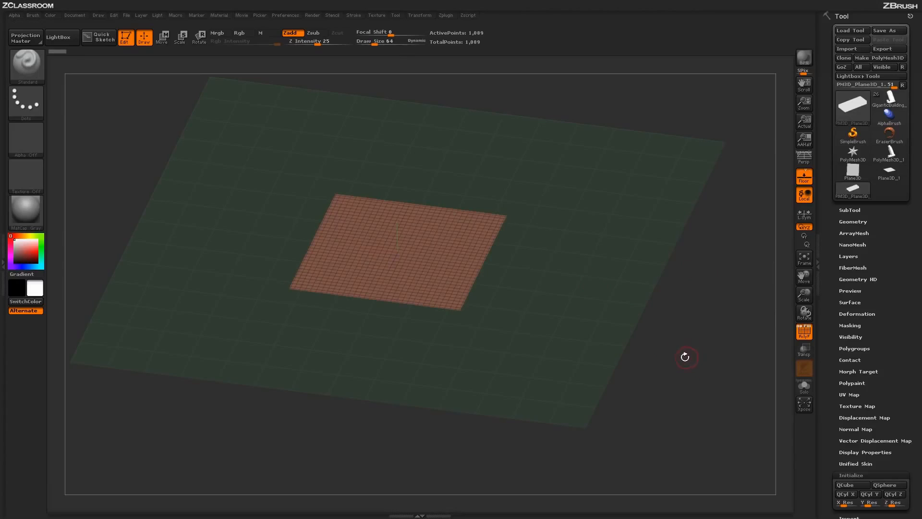
click(803, 177)
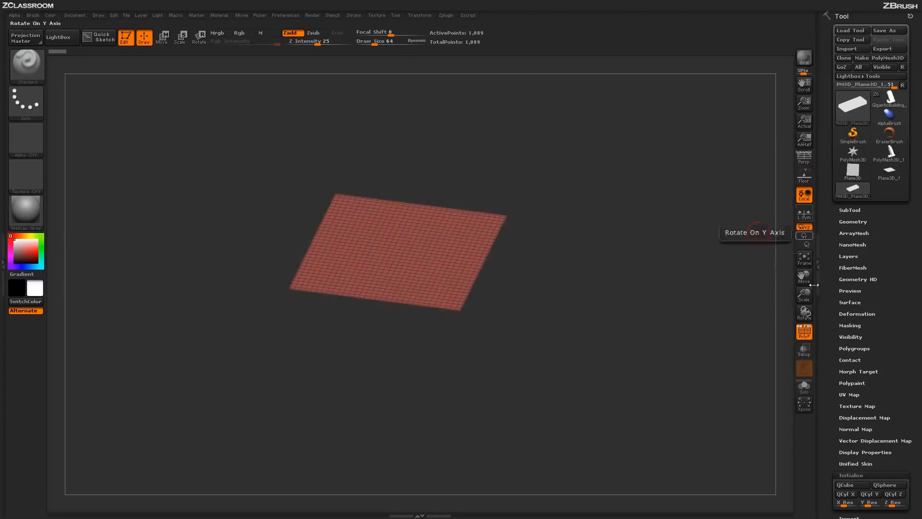
click(802, 336)
drag(626, 378, 617, 401)
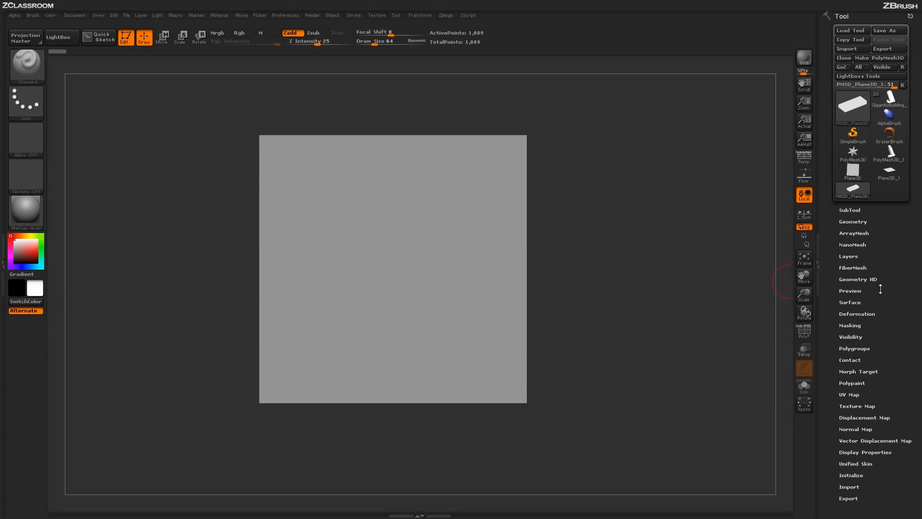
Step: Add surface noise to the plane and load the BuildingsImage file as the NoiseMaker alpha
click(850, 302)
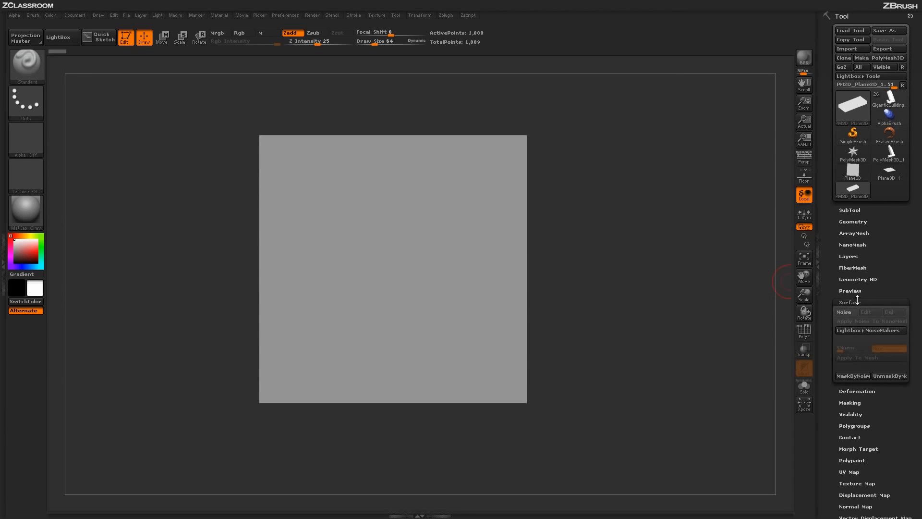
click(844, 312)
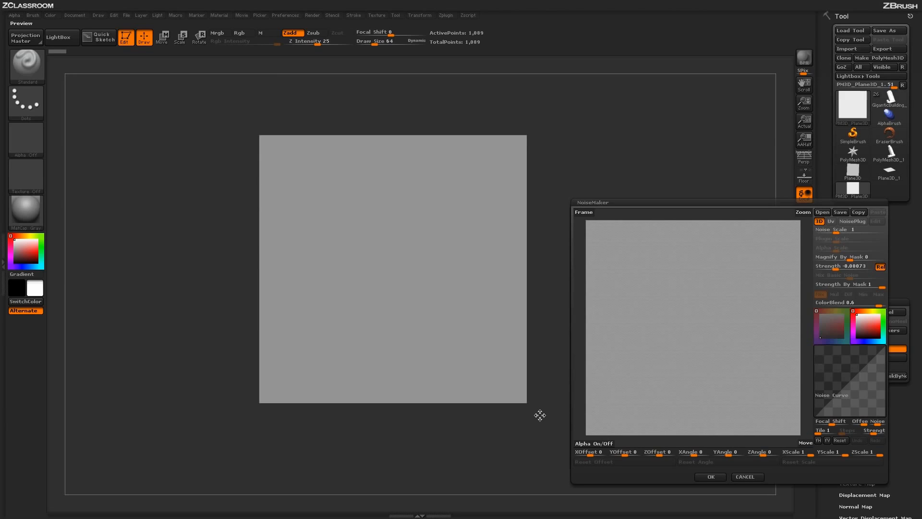
click(599, 442)
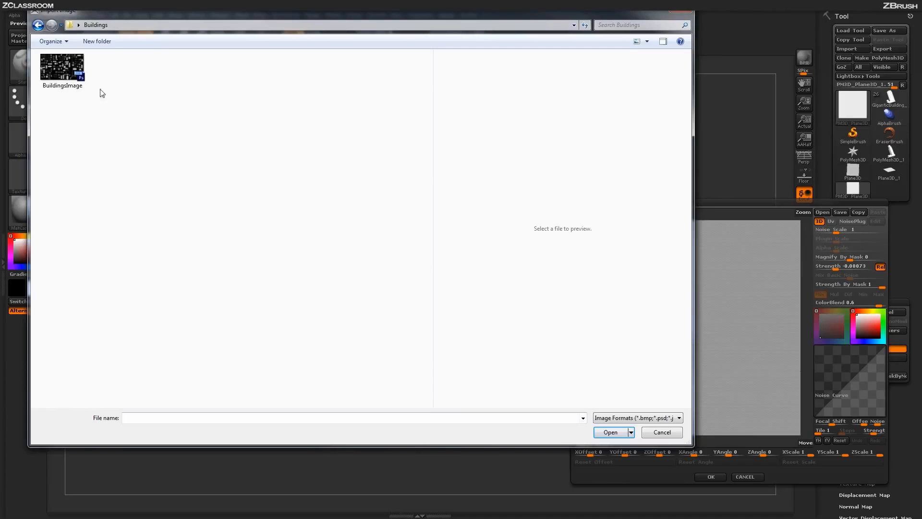
click(66, 76)
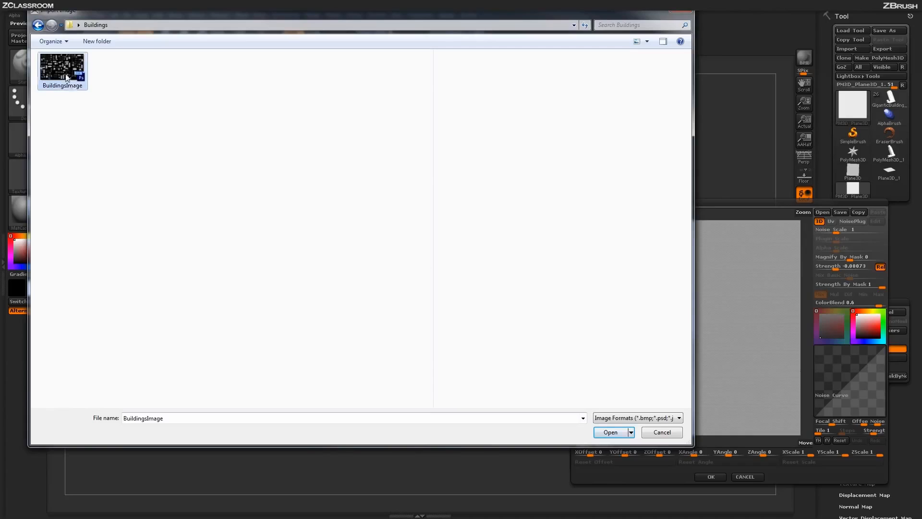
click(609, 433)
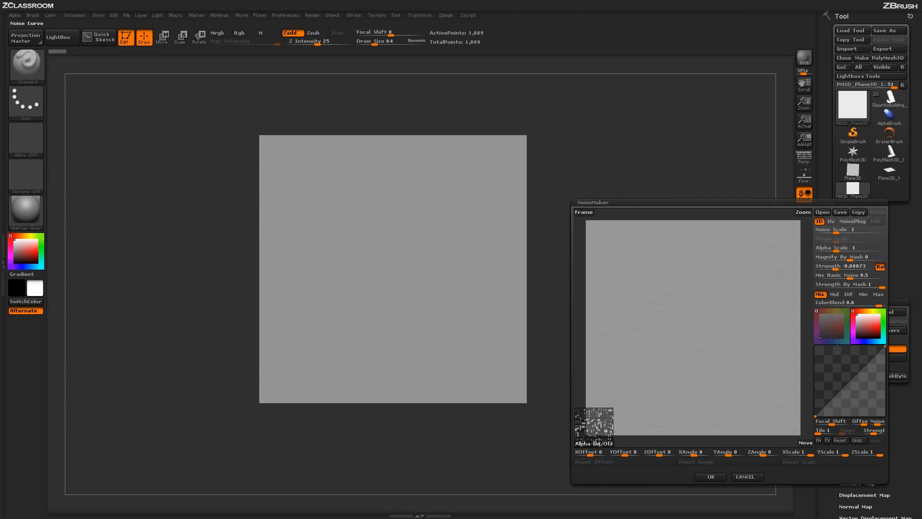
Step: Flip the noise curve, set Mix Basic Noise to 0 and Strength to 0.5, and accept the noise
click(819, 440)
click(819, 441)
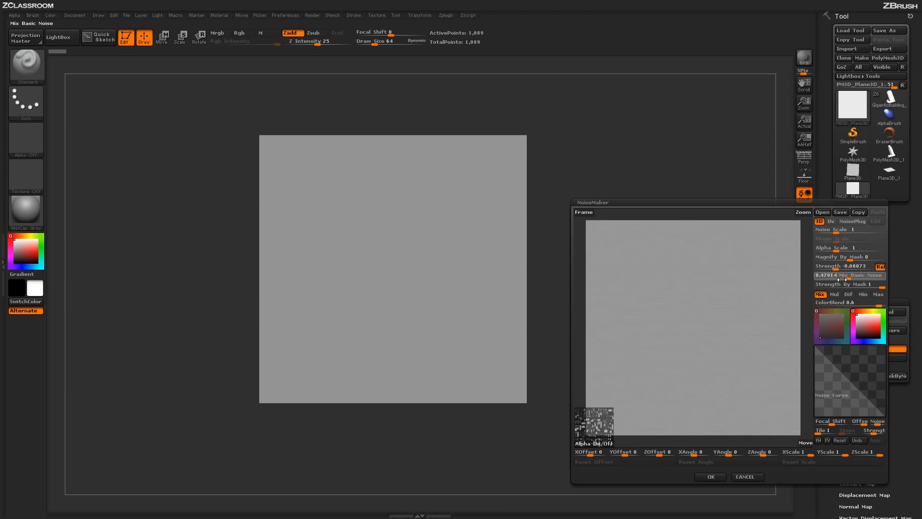
drag(848, 277, 870, 268)
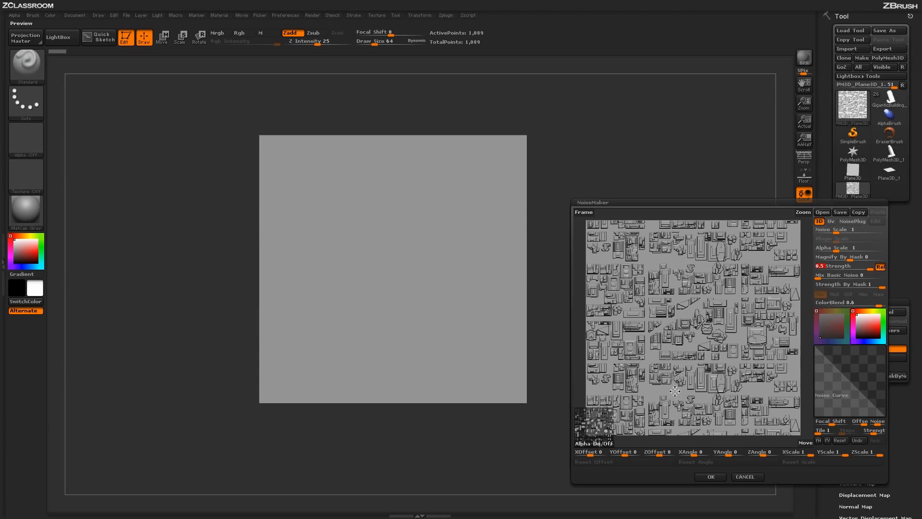
click(711, 476)
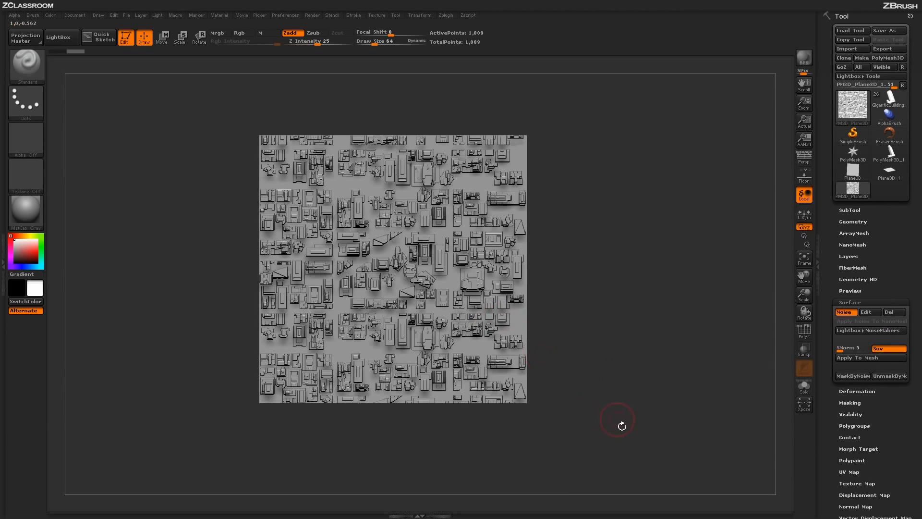
Step: Render the noise-covered plane with BPR from an angle, enable perspective, and render it again
mouse_move(626, 435)
mouse_down()
mouse_move(635, 377)
mouse_move(621, 404)
mouse_move(628, 421)
mouse_up()
drag(621, 363, 597, 445)
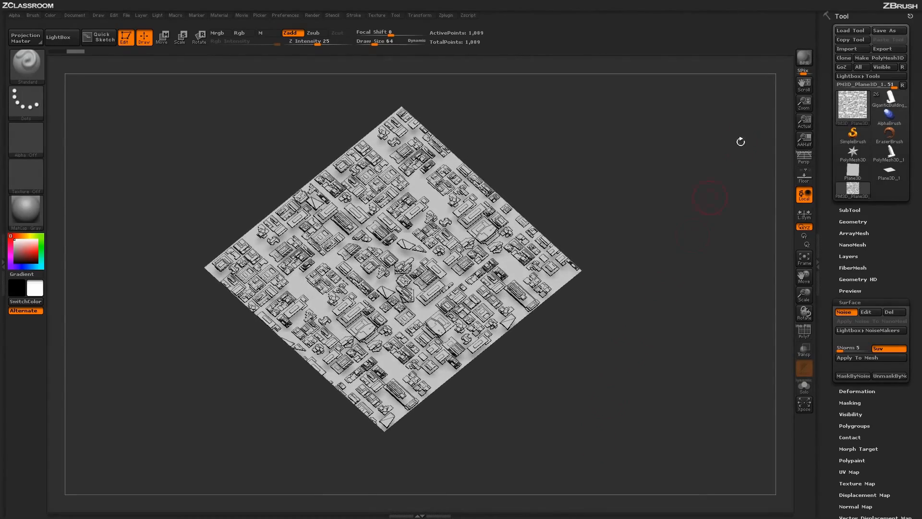
click(804, 58)
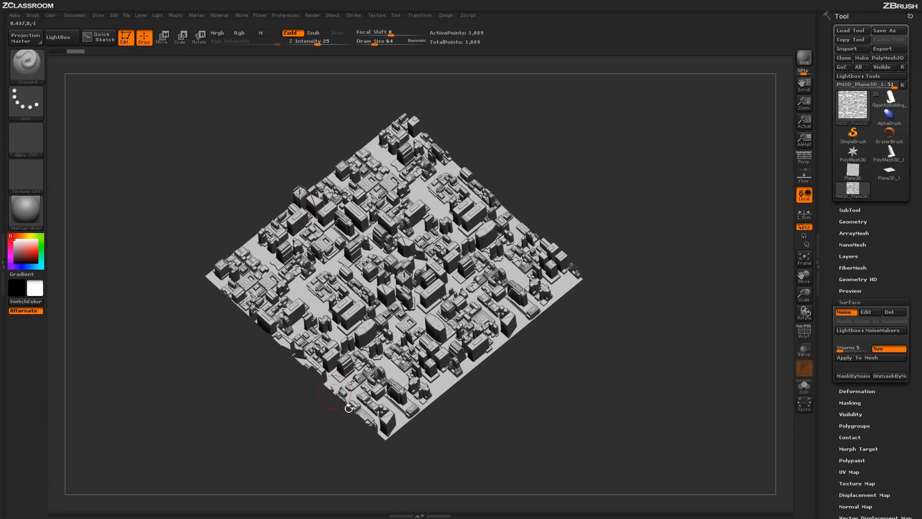
drag(554, 417, 611, 288)
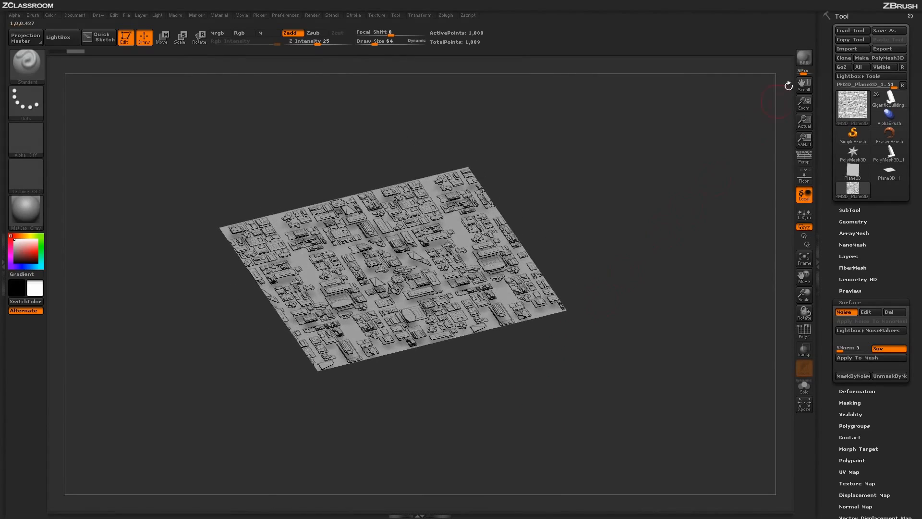
click(804, 156)
click(804, 58)
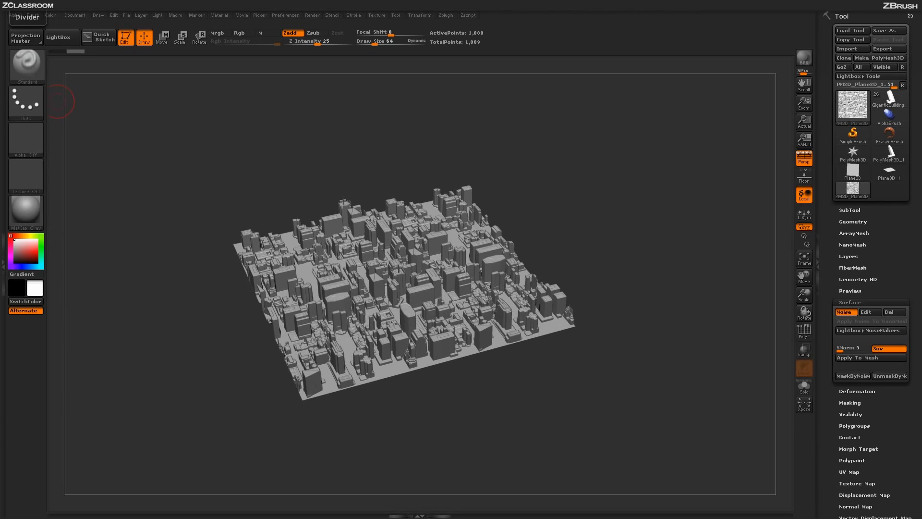
Step: Convert the BPR-rendered building noise into real geometry
click(857, 222)
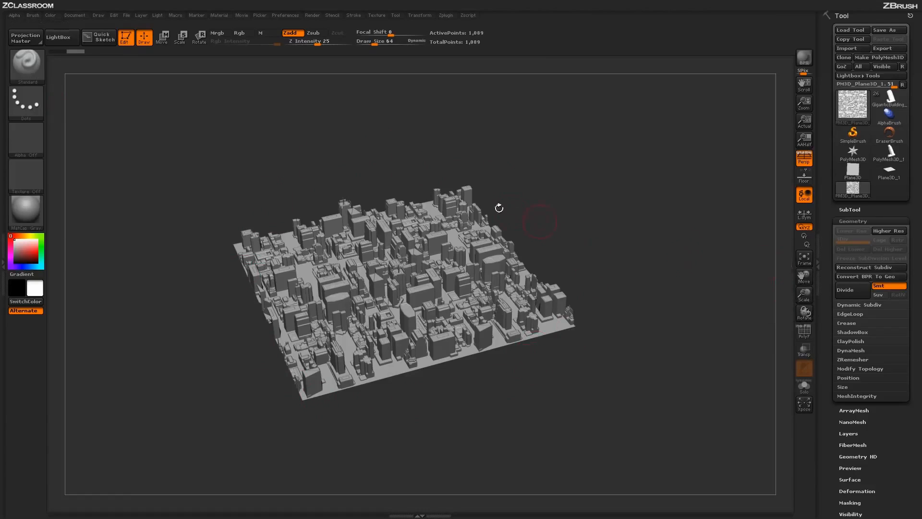
click(849, 275)
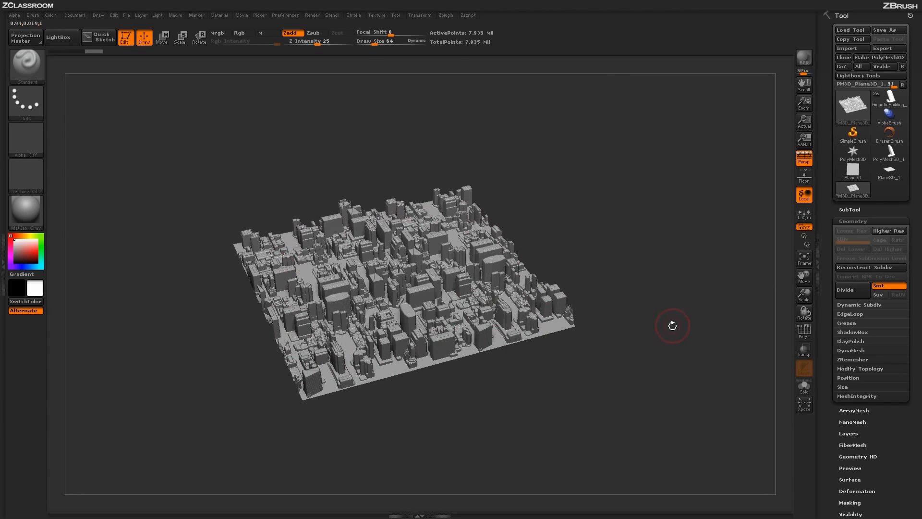
drag(667, 322, 662, 397)
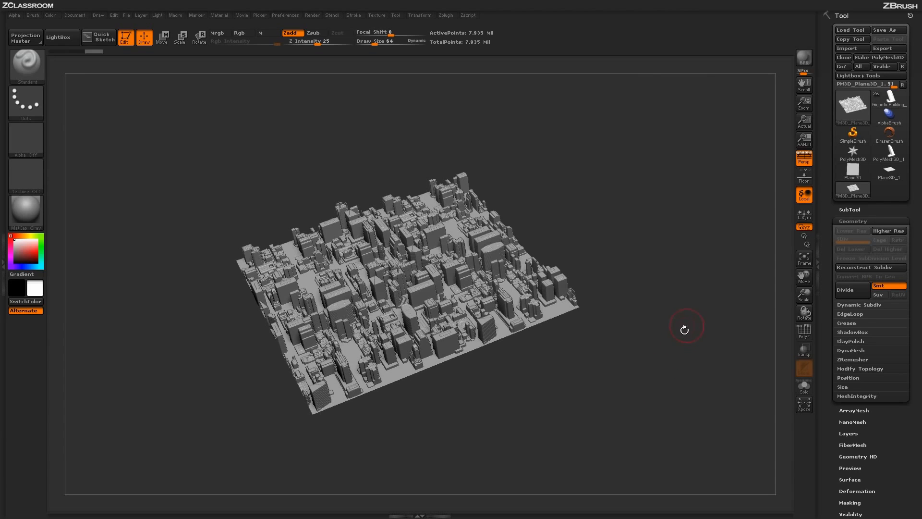
Step: Turn off perspective and stretch the buildings to about twice their height from the ground with a vertical transpose line in side view
mouse_move(674, 362)
mouse_down()
mouse_move(634, 423)
mouse_move(642, 373)
mouse_move(523, 316)
mouse_move(569, 380)
mouse_move(572, 428)
mouse_move(573, 376)
mouse_up()
click(799, 162)
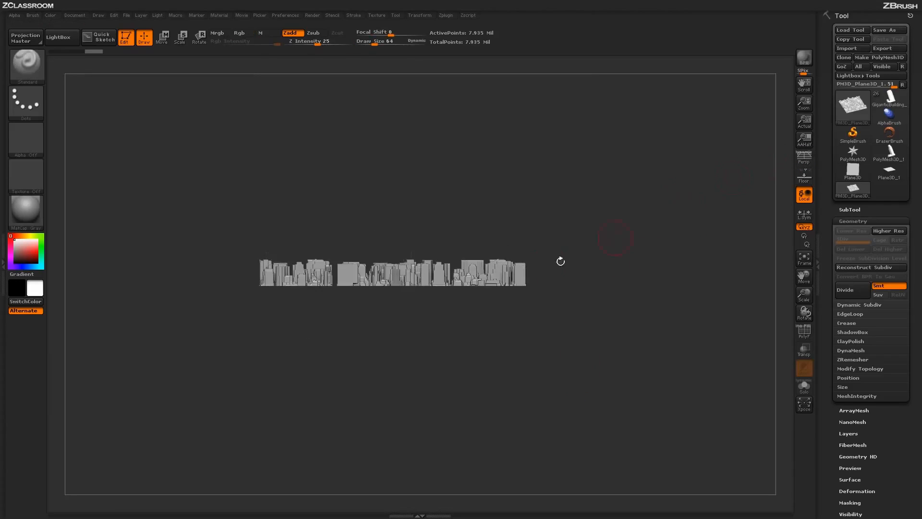
alt+drag(560, 368, 554, 442)
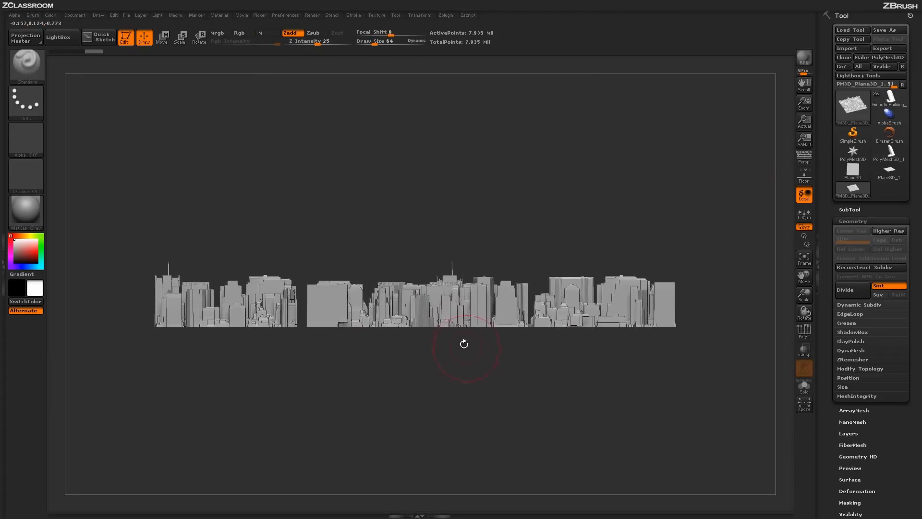
click(165, 40)
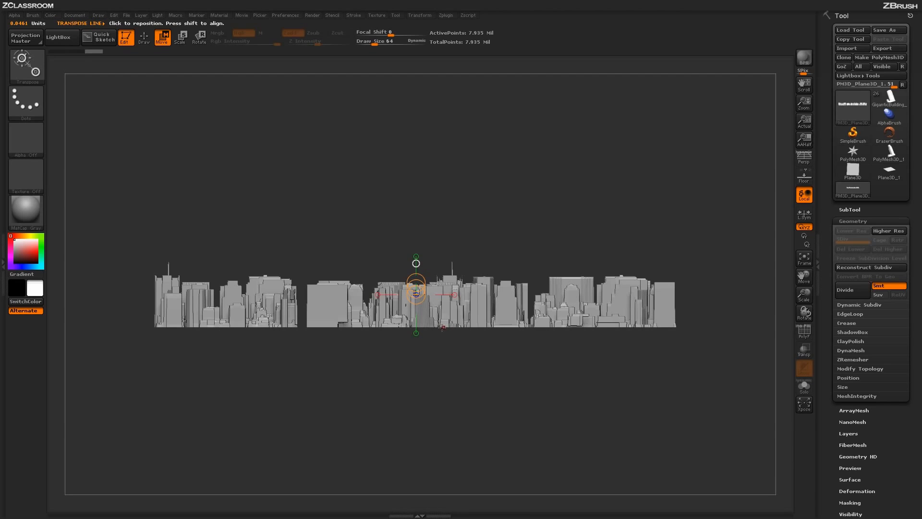
drag(443, 328, 444, 218)
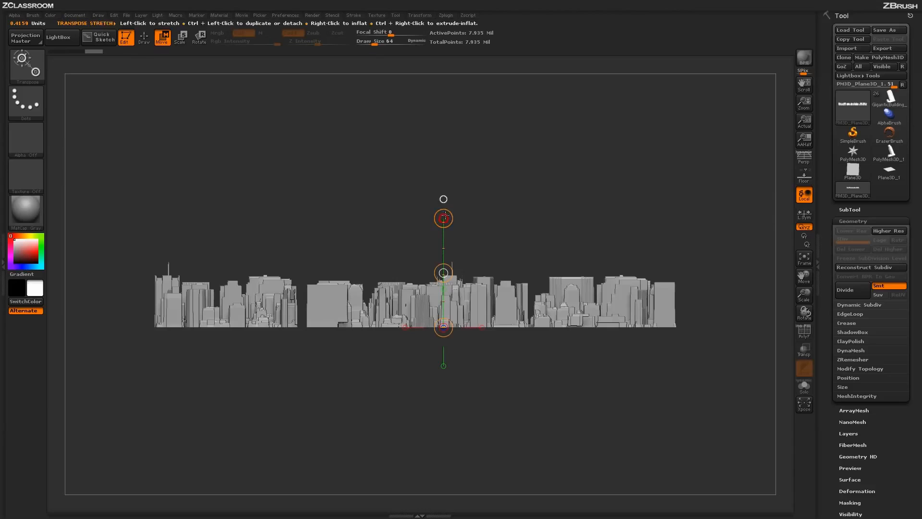
drag(446, 216, 461, 113)
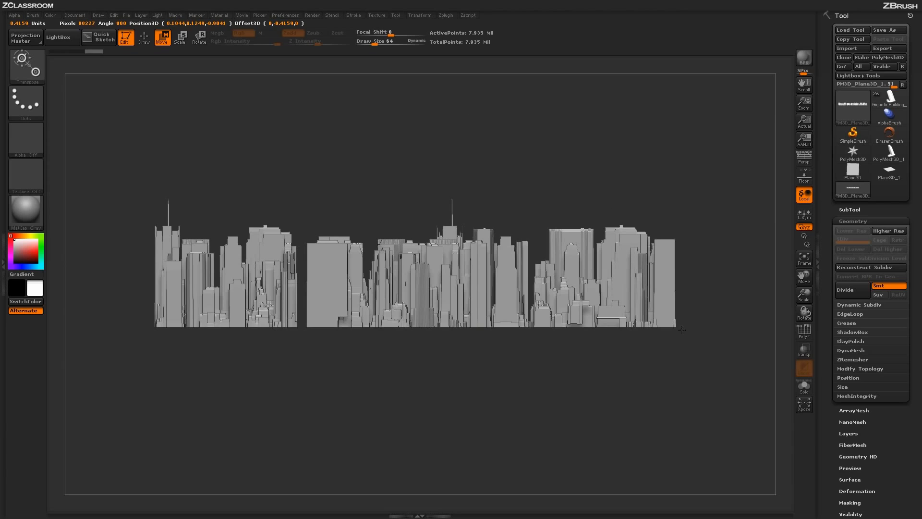
click(146, 38)
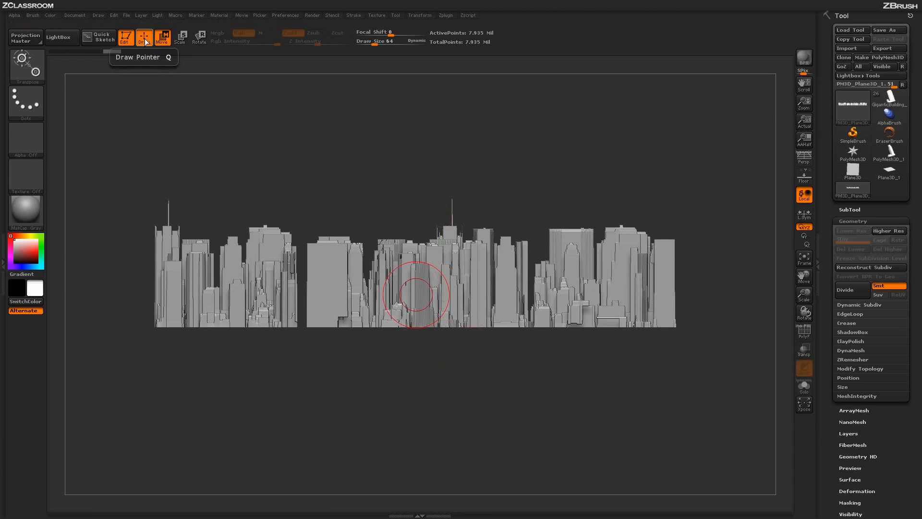
Step: Frame the whole city from directly above without perspective and choose the SliceCurve brush
drag(701, 381, 588, 343)
key(p)
key(f)
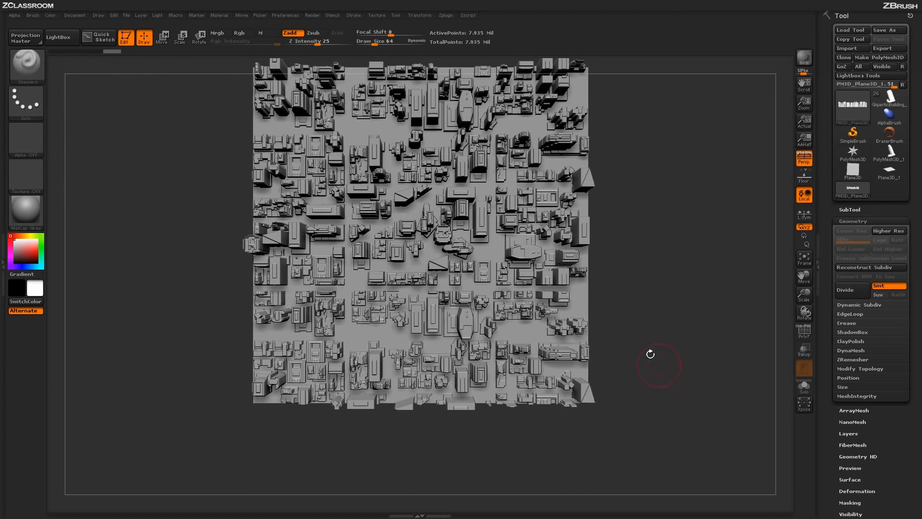
key(p)
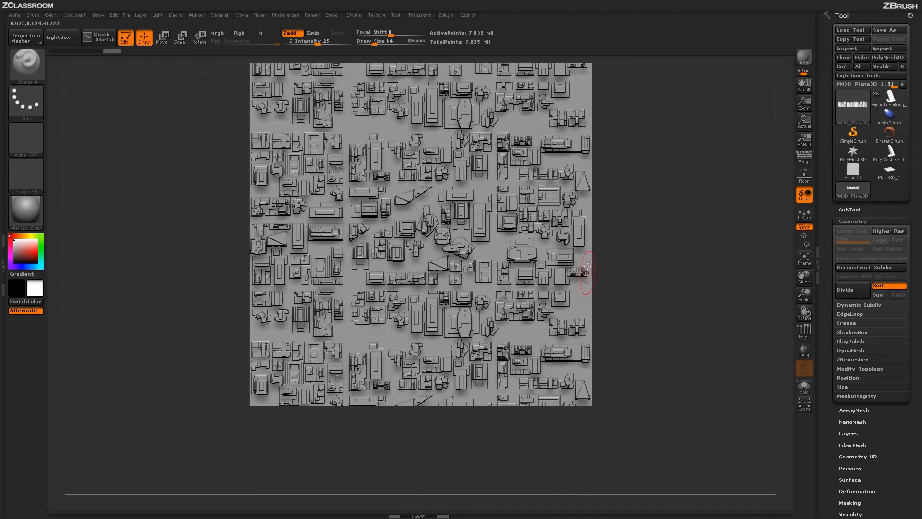
alt+drag(636, 326, 633, 305)
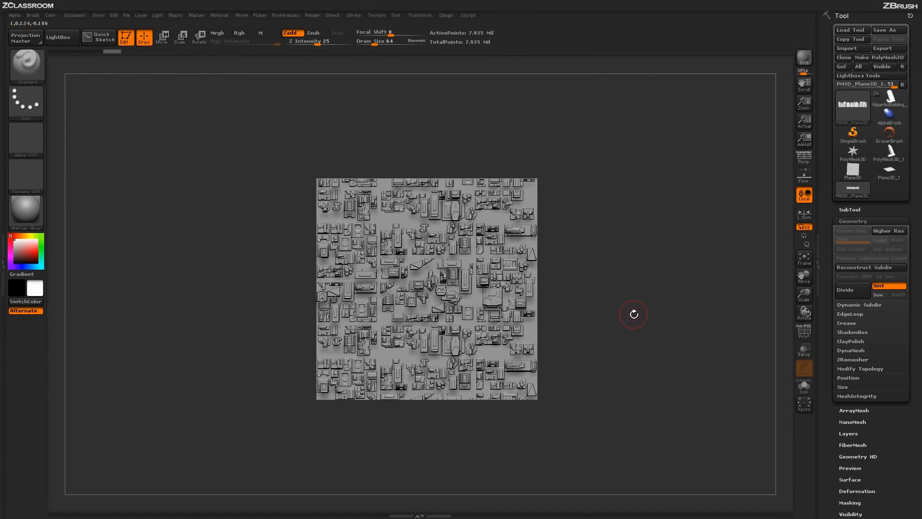
alt+drag(627, 335, 629, 357)
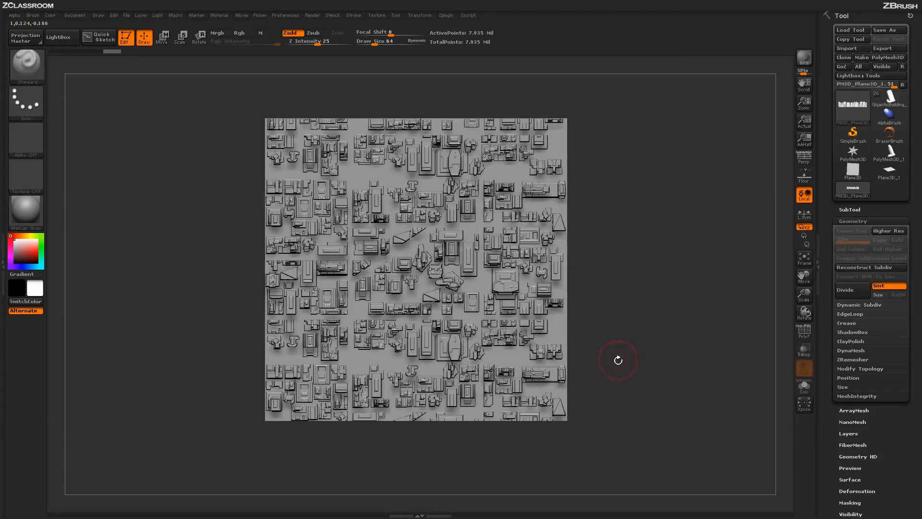
key(ctrl+s)
key(ctrl+shift)
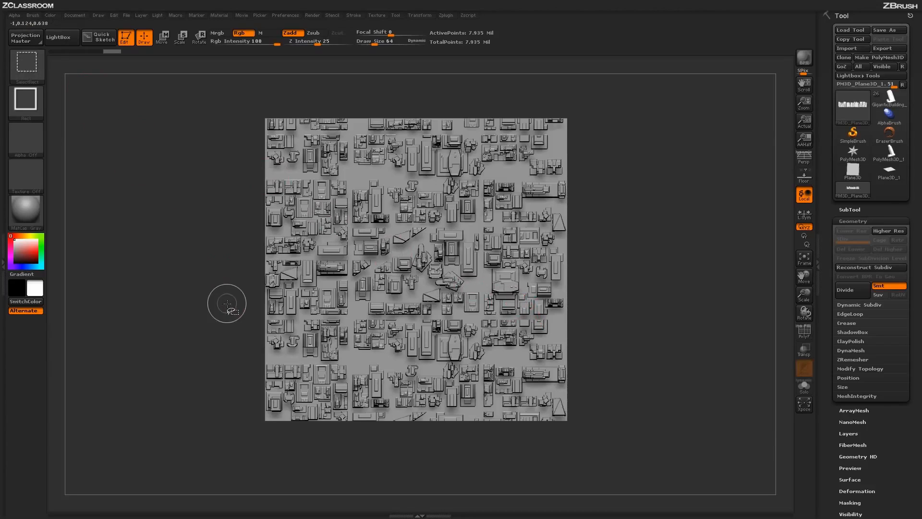
click(29, 68)
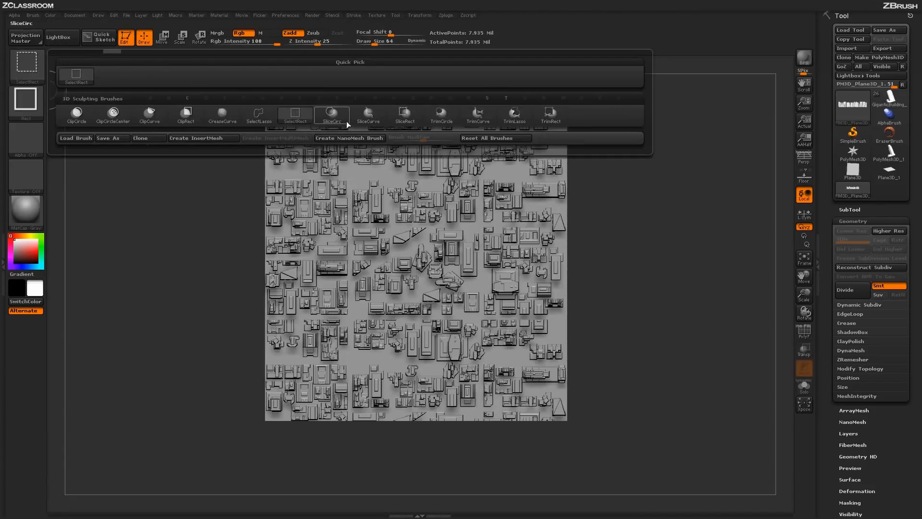
mouse_move(363, 122)
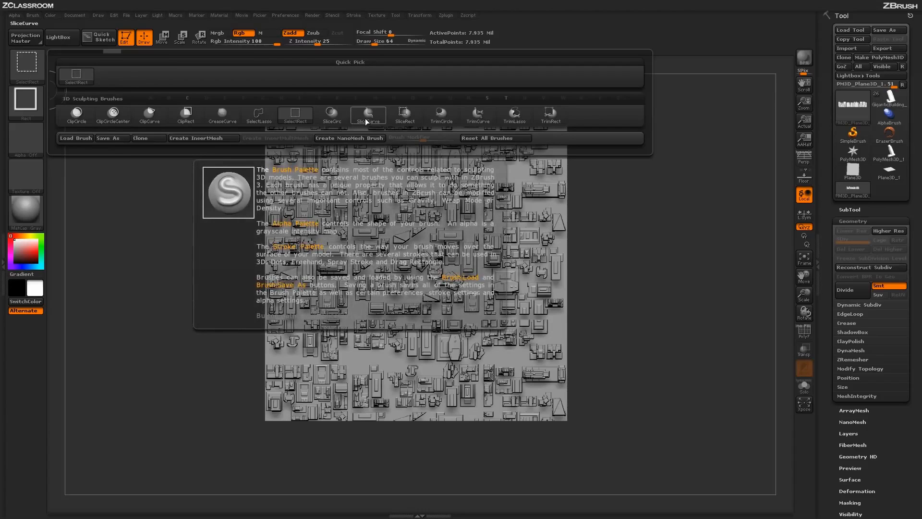
click(369, 117)
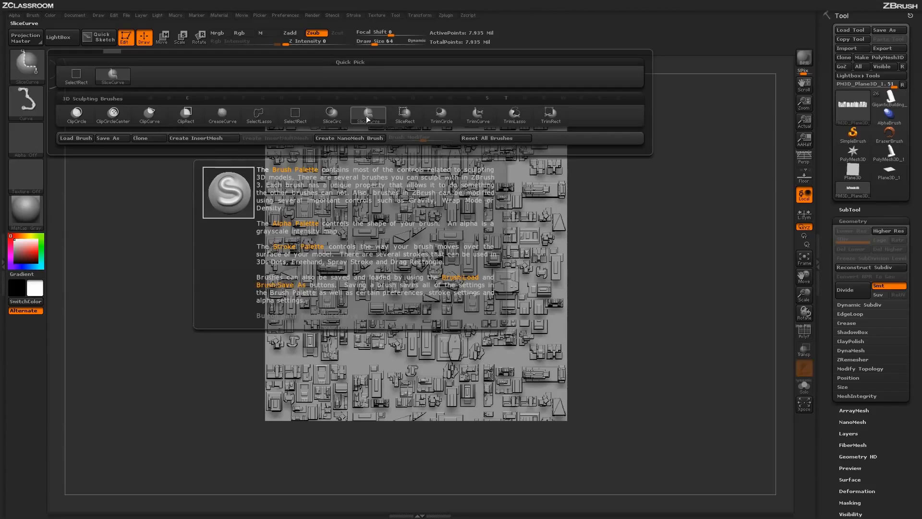
click(370, 119)
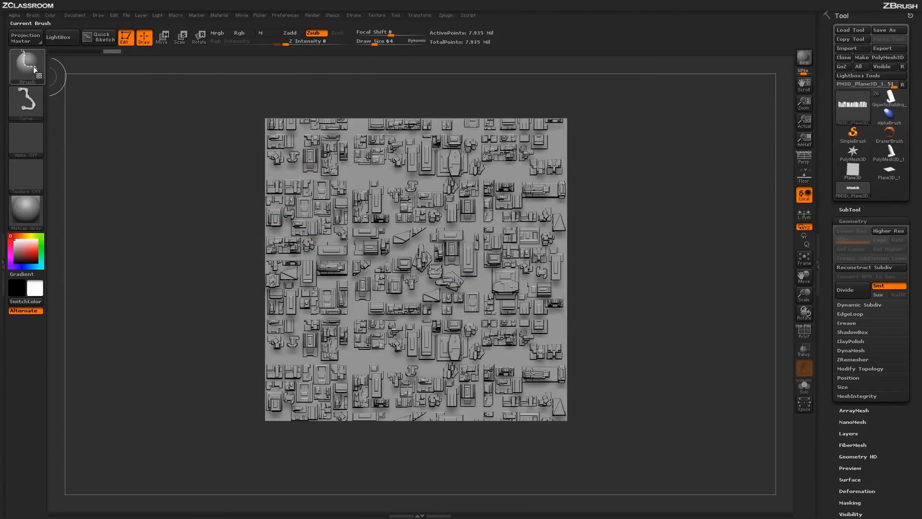
Step: Slice the city mesh straight across along the upper horizontal street
key(ctrl+shift)
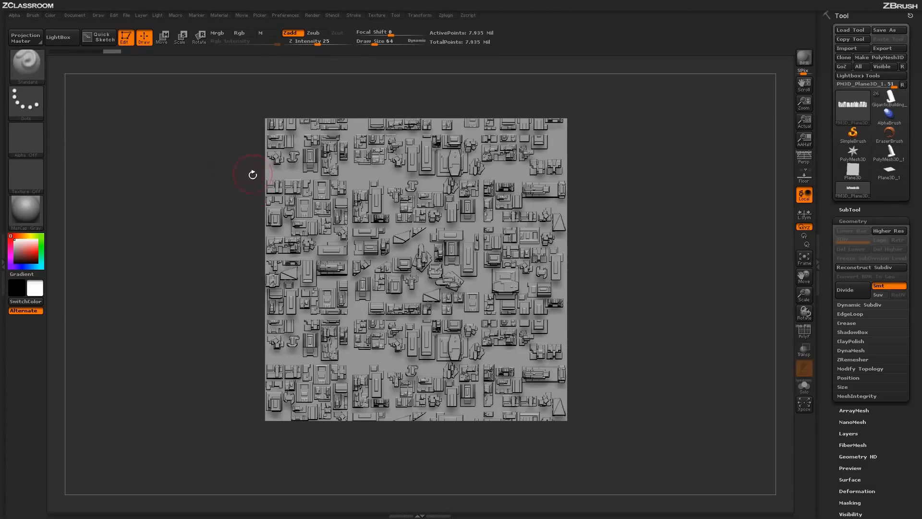
key(ctrl+shift)
ctrl+shift+drag(215, 175, 665, 182)
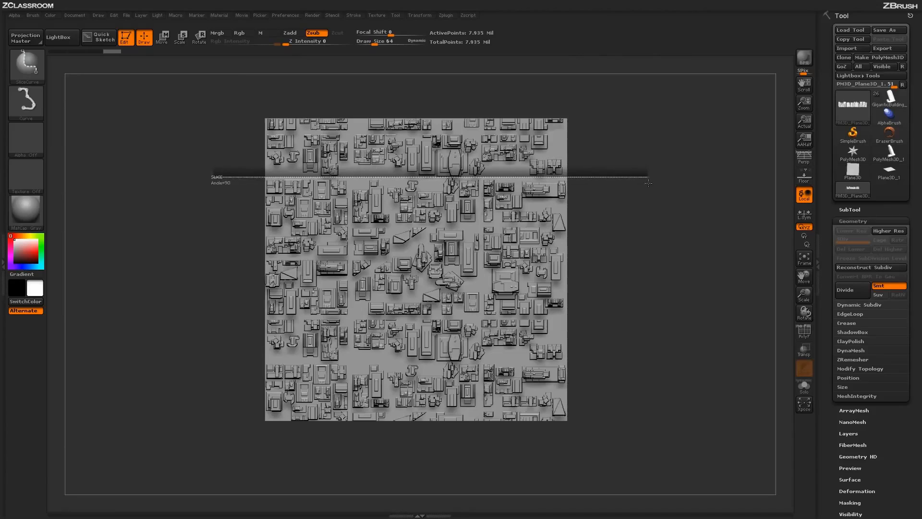
ctrl+shift+drag(648, 182, 605, 184)
mouse_move(607, 180)
ctrl+shift+mouse_down()
mouse_move(607, 365)
mouse_move(616, 178)
ctrl+shift+mouse_up()
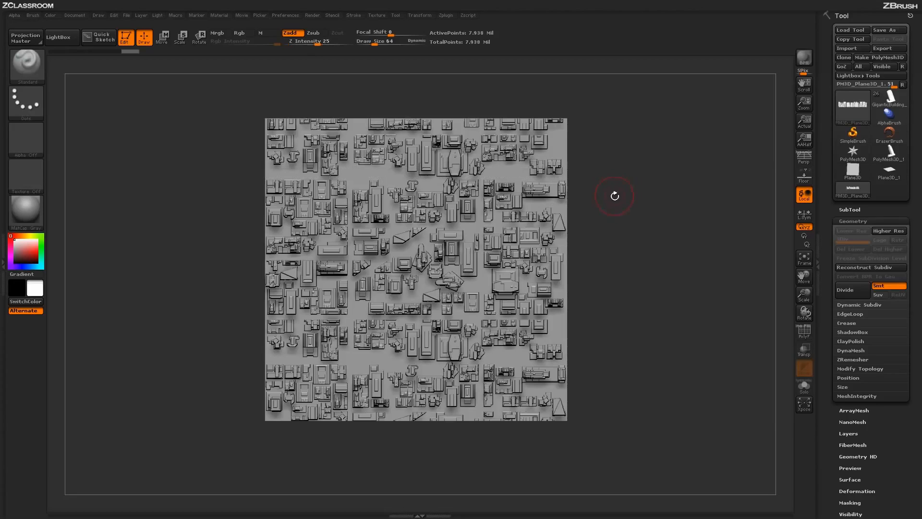
Step: Turn on the polyframe display and slice the mesh straight across along the lower horizontal street
click(769, 346)
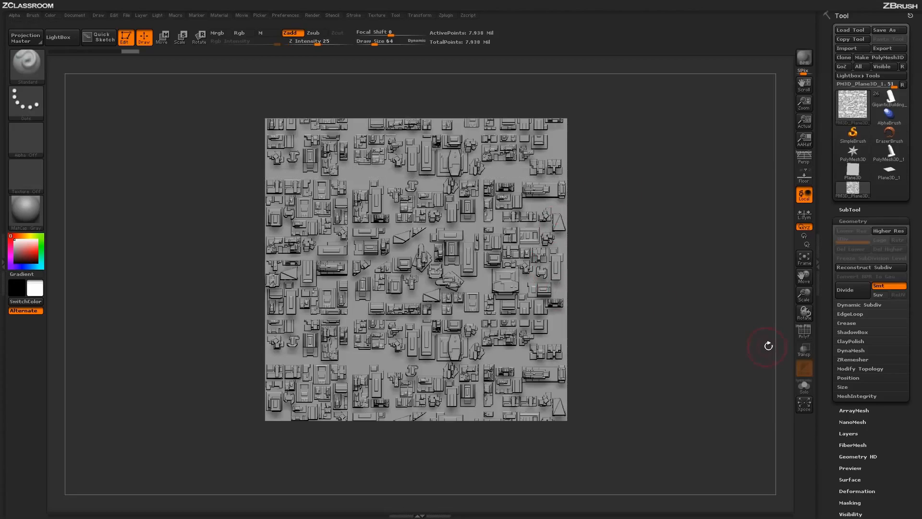
click(803, 332)
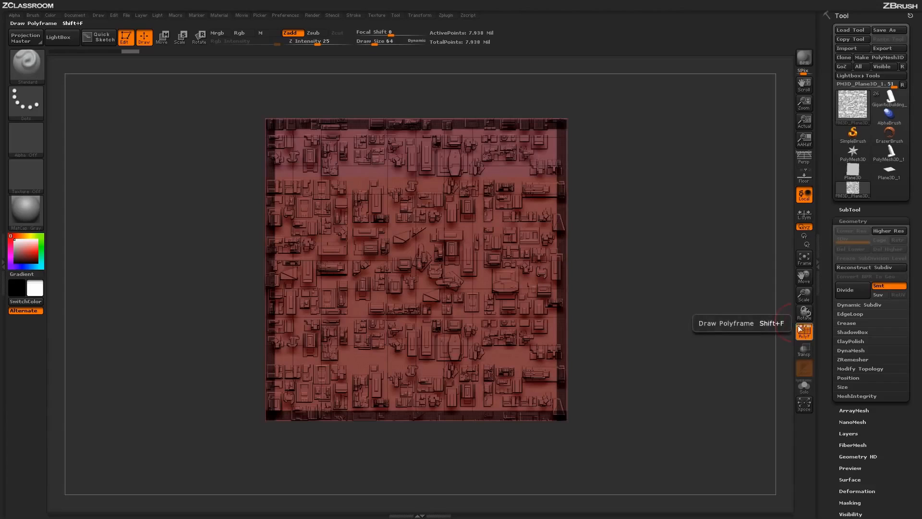
click(802, 330)
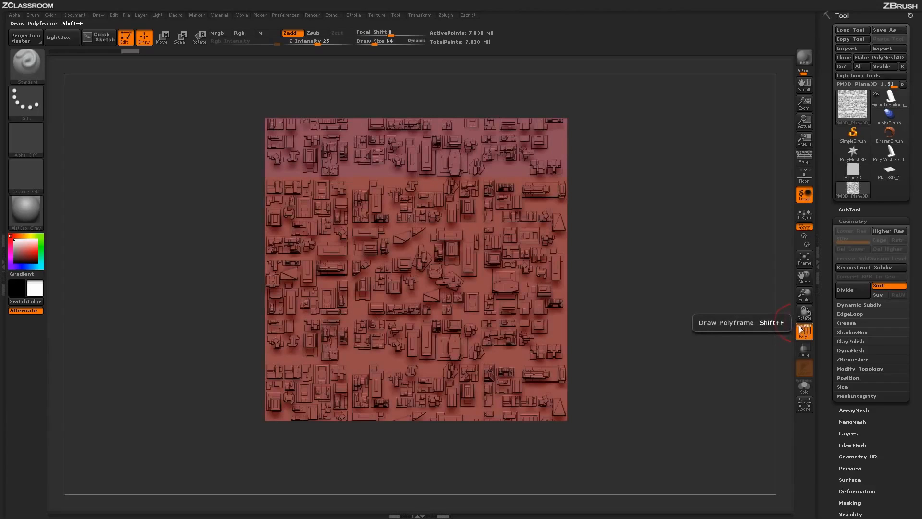
click(733, 307)
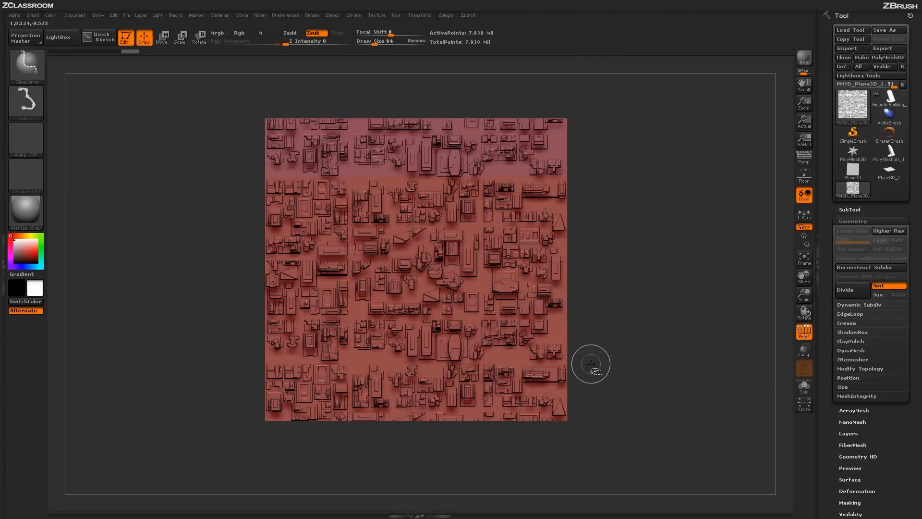
ctrl+shift+drag(600, 363, 224, 369)
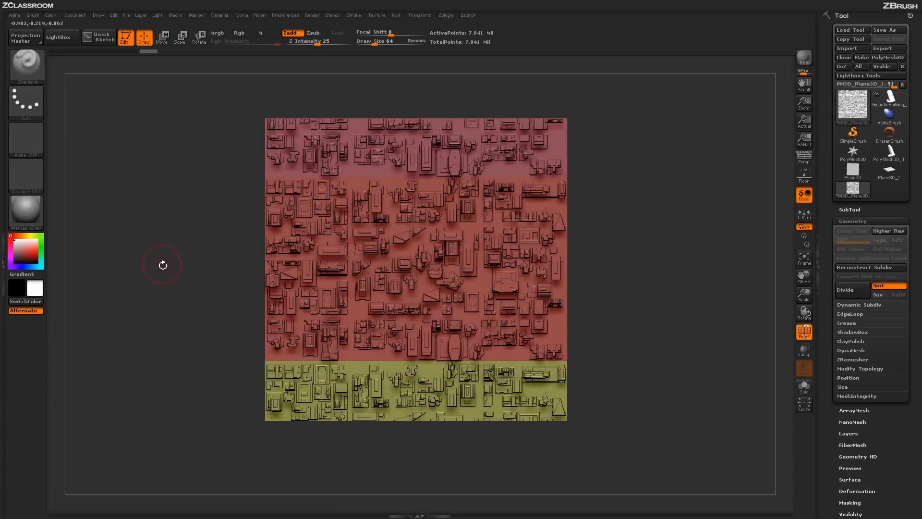
Step: Switch to the SelectRect brush and isolate the middle polygroup of the city
key(ctrl+shift)
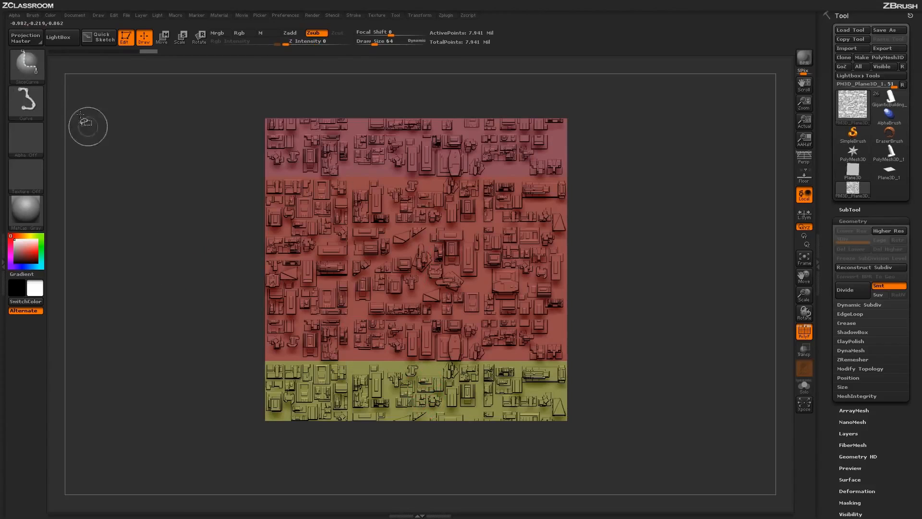
click(30, 72)
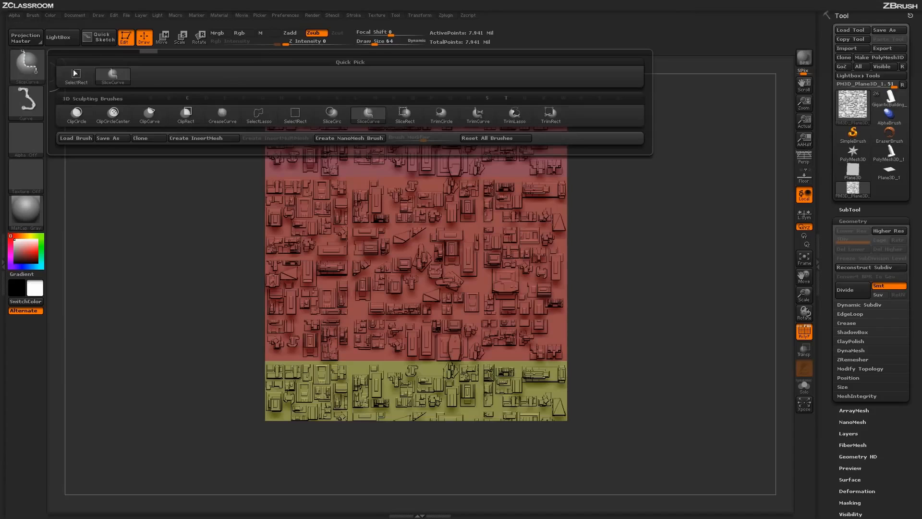
click(296, 116)
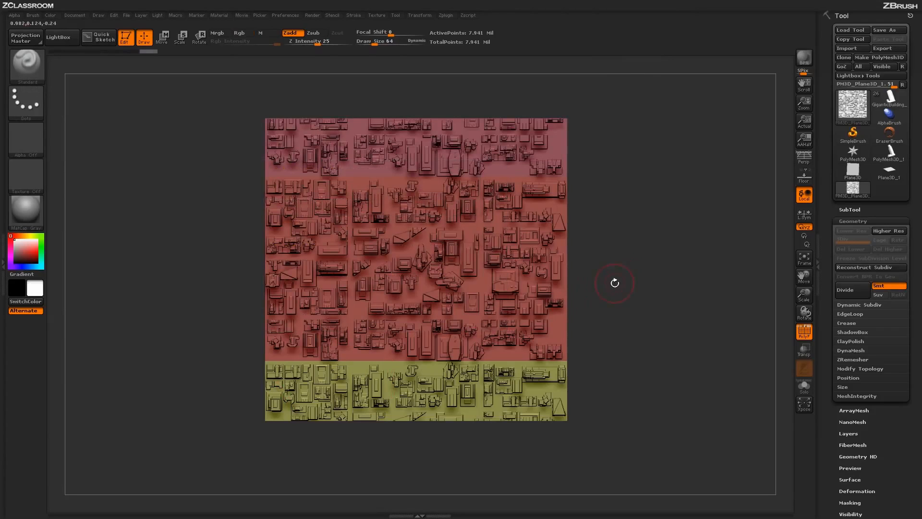
key(ctrl+shift)
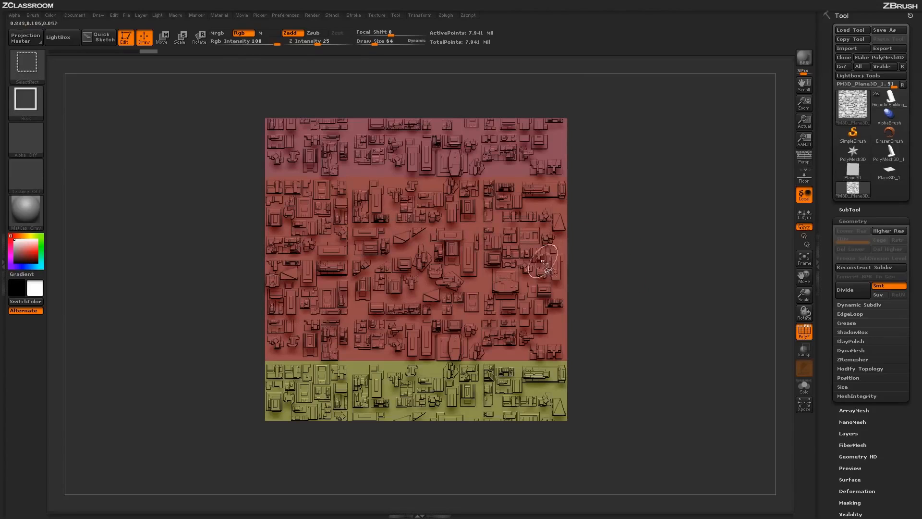
ctrl+shift+click(555, 262)
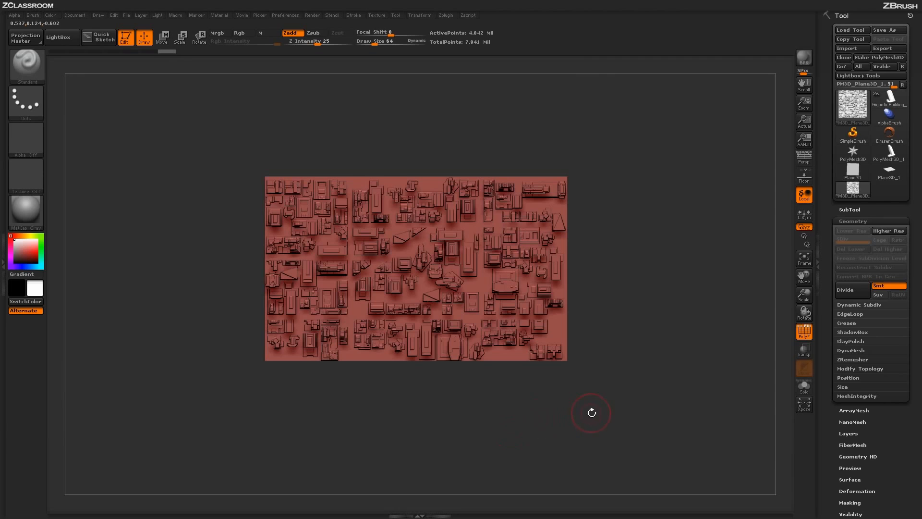
Step: Turn off the polyframe display and delete the hidden outer strips of the city mesh
drag(613, 387, 590, 341)
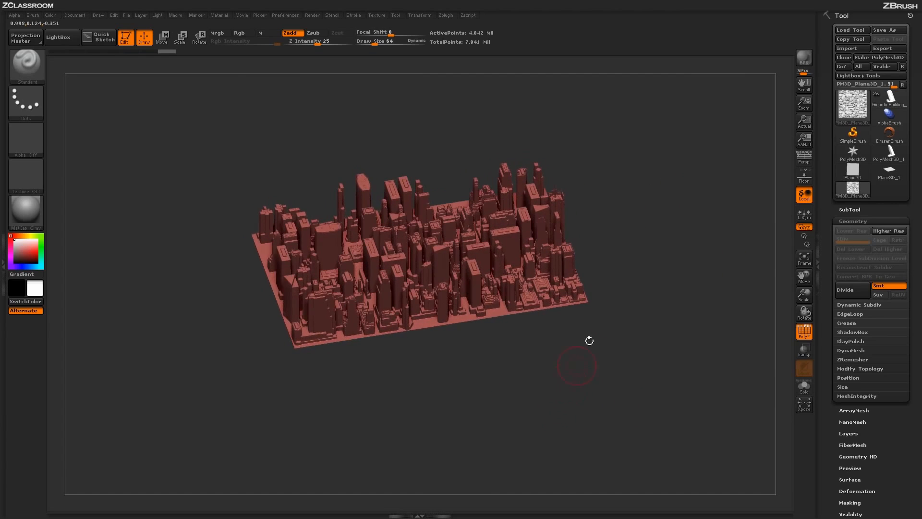
click(804, 331)
drag(644, 387, 632, 406)
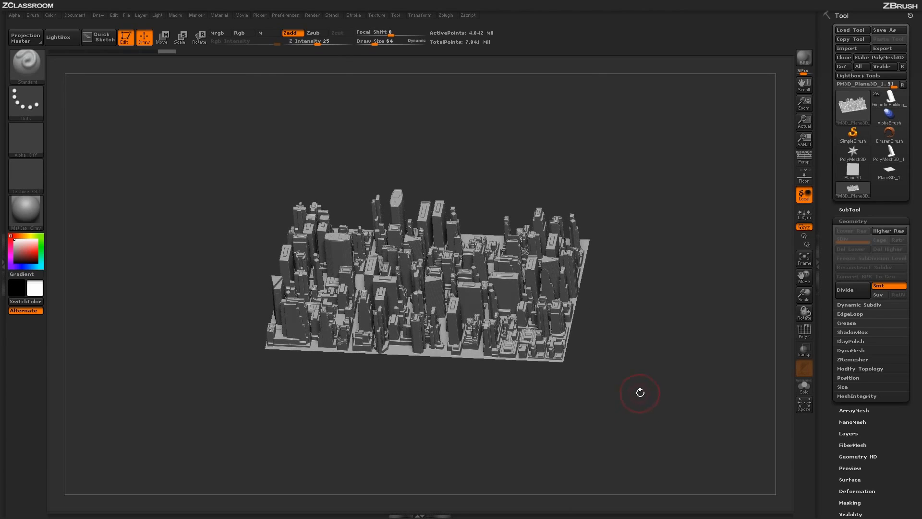
mouse_move(623, 363)
mouse_down()
mouse_move(627, 308)
mouse_move(631, 368)
mouse_up()
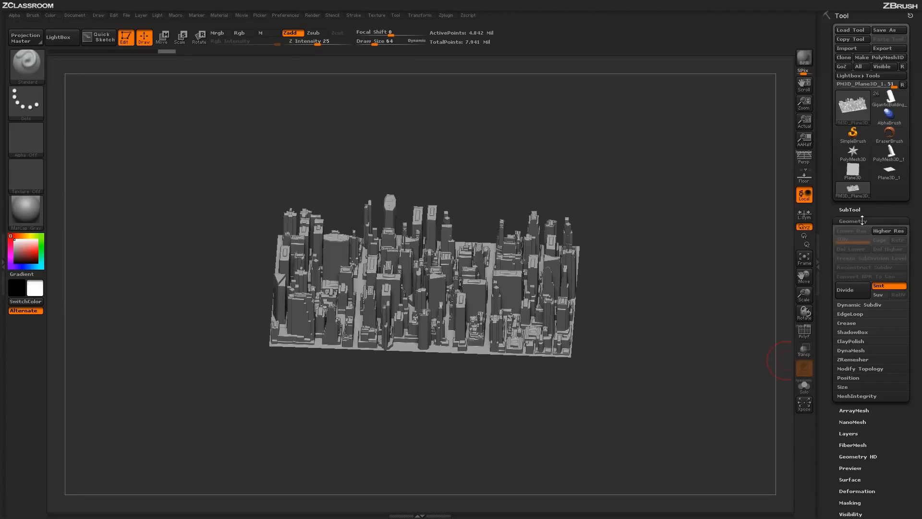
click(855, 369)
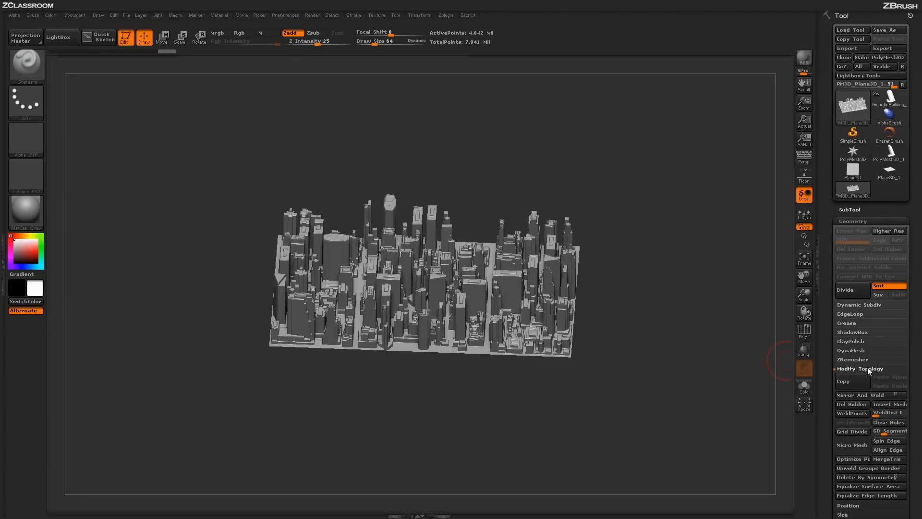
click(846, 404)
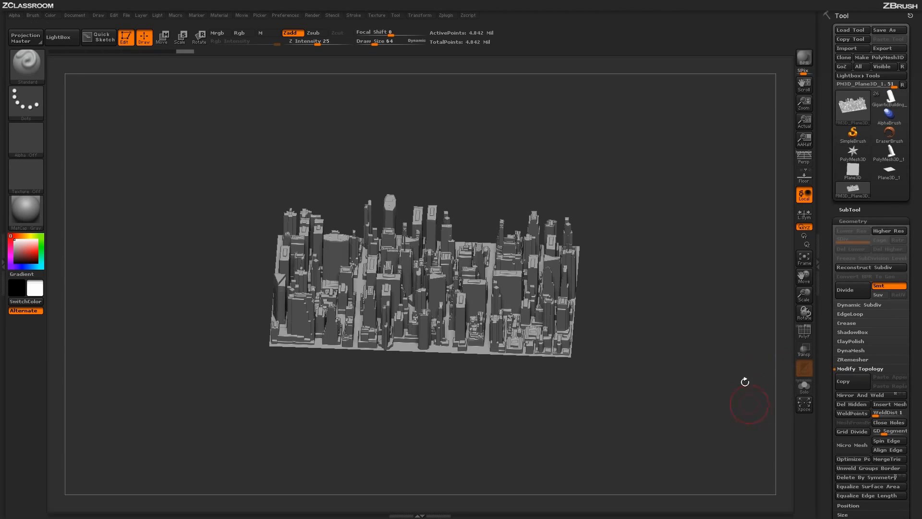
Step: View the trimmed city block from a raised corner angle with perspective turned on
drag(637, 342, 582, 368)
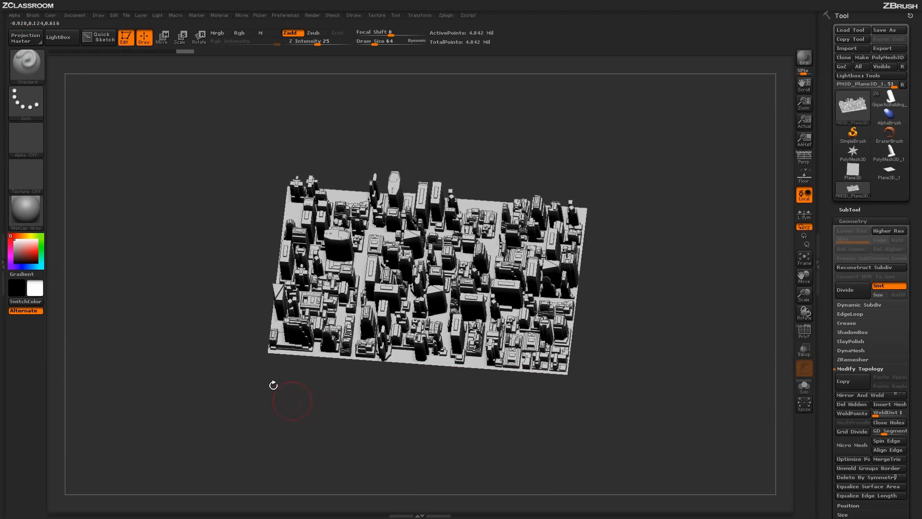
drag(668, 330, 595, 398)
click(804, 159)
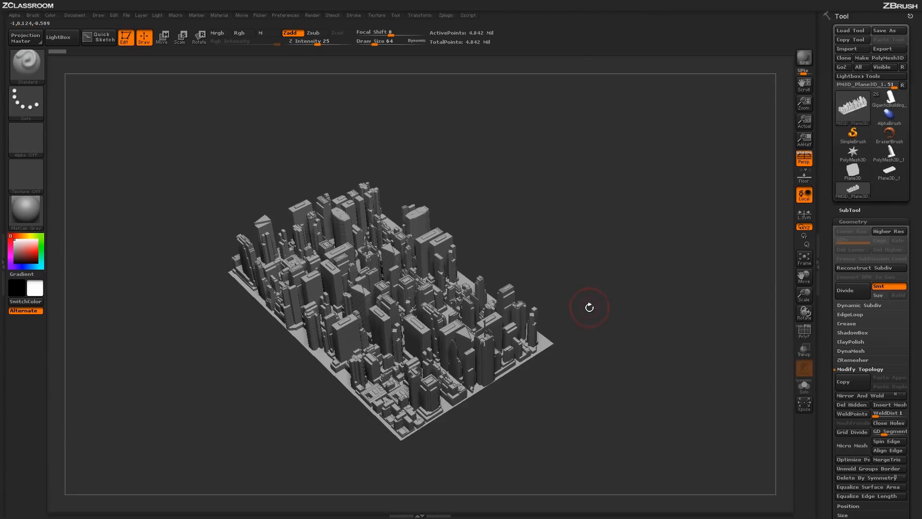
drag(588, 312, 566, 276)
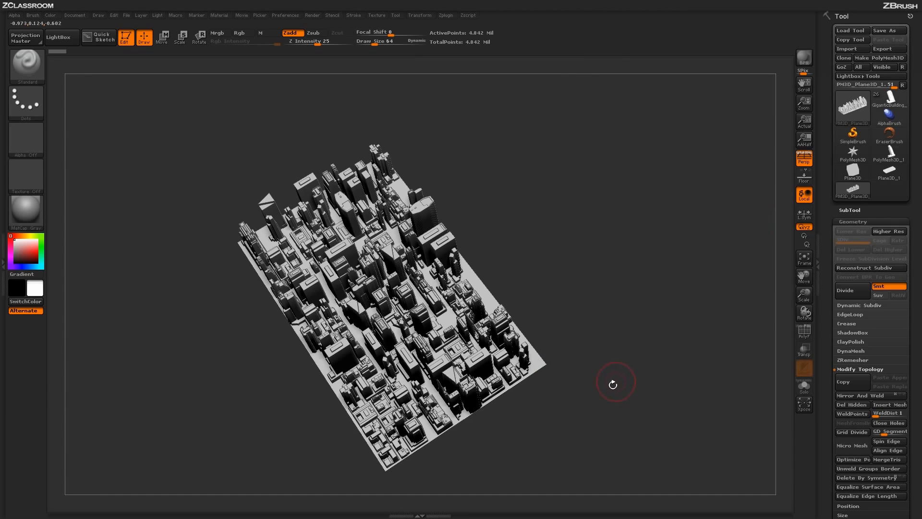
drag(613, 384, 598, 418)
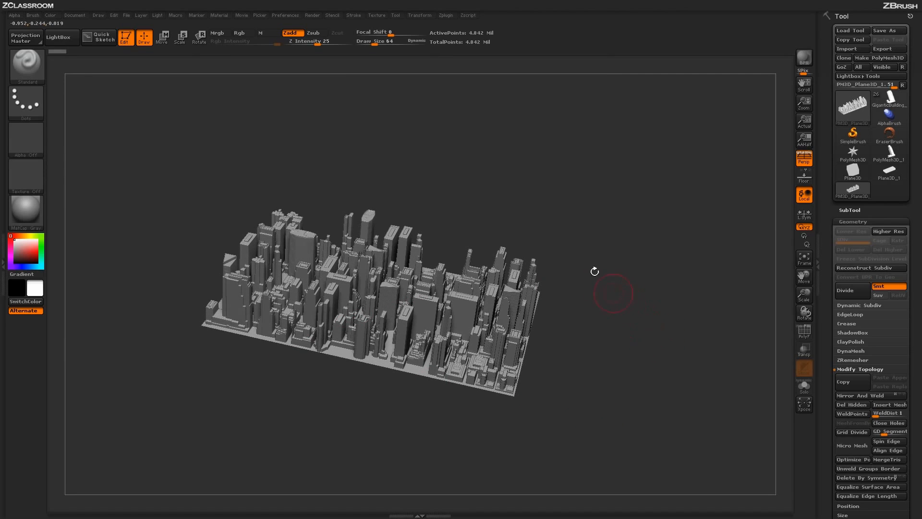
drag(584, 274, 591, 345)
drag(590, 304, 605, 253)
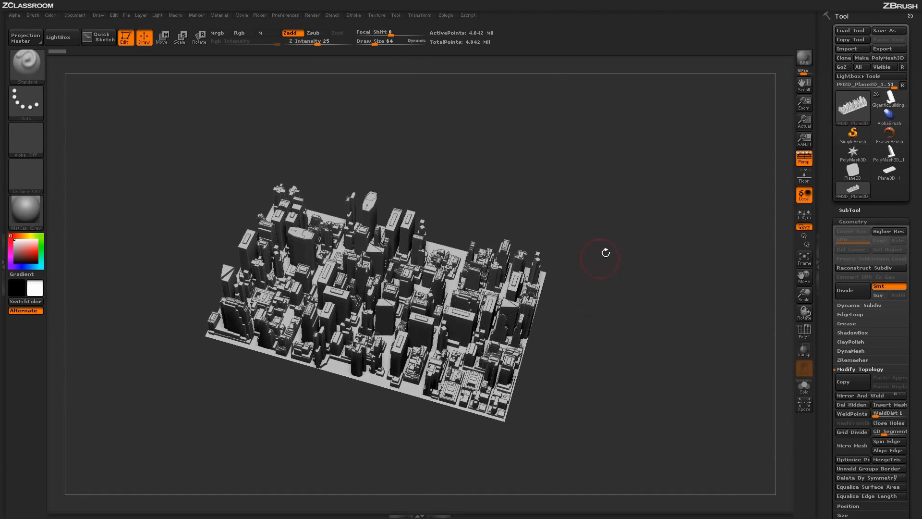
Step: Duplicate the city block subtool and select the second entry, PM3D_Plane3D_1, as the piece to move
click(850, 210)
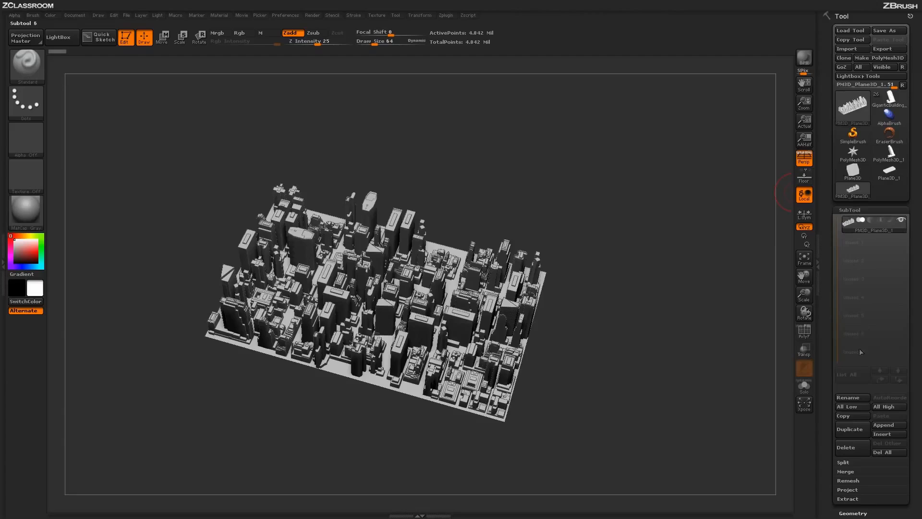
click(853, 431)
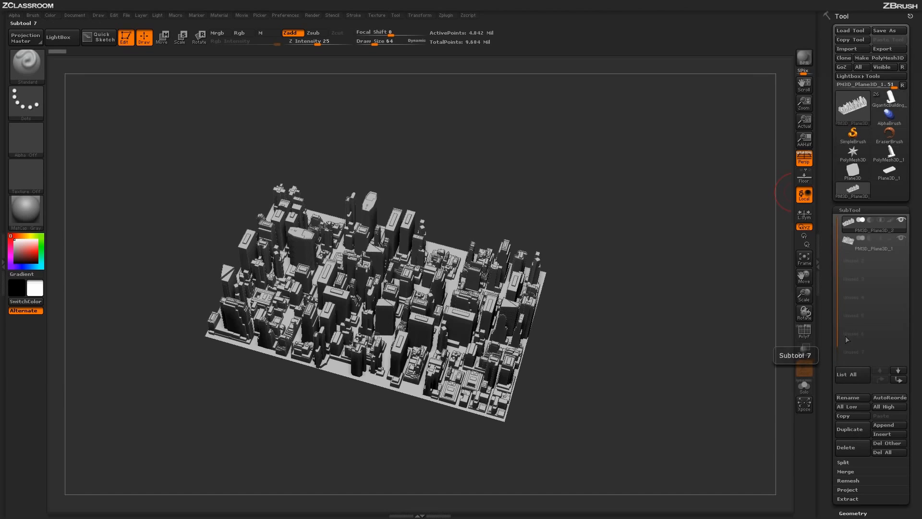
click(871, 247)
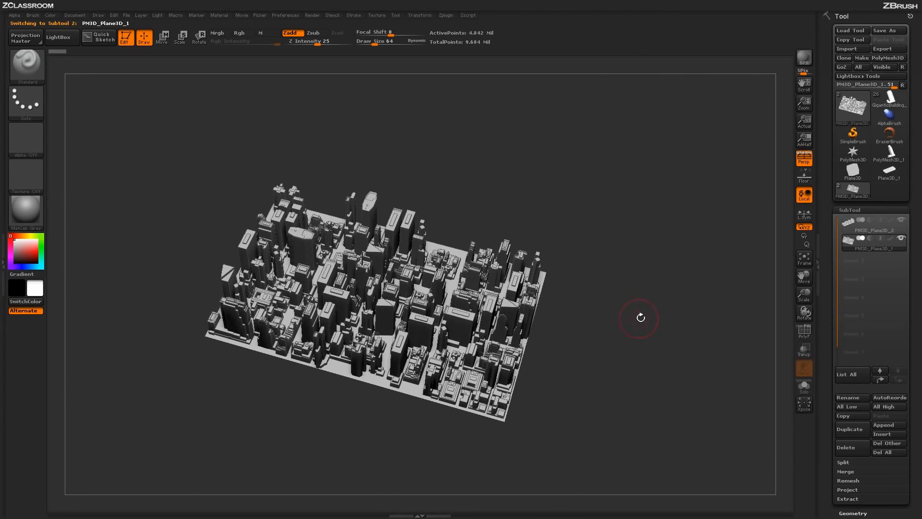
Step: In a straight top view without perspective, move the selected block until its lower street edge meets the other block's upper edge
drag(619, 290, 622, 334)
key(p)
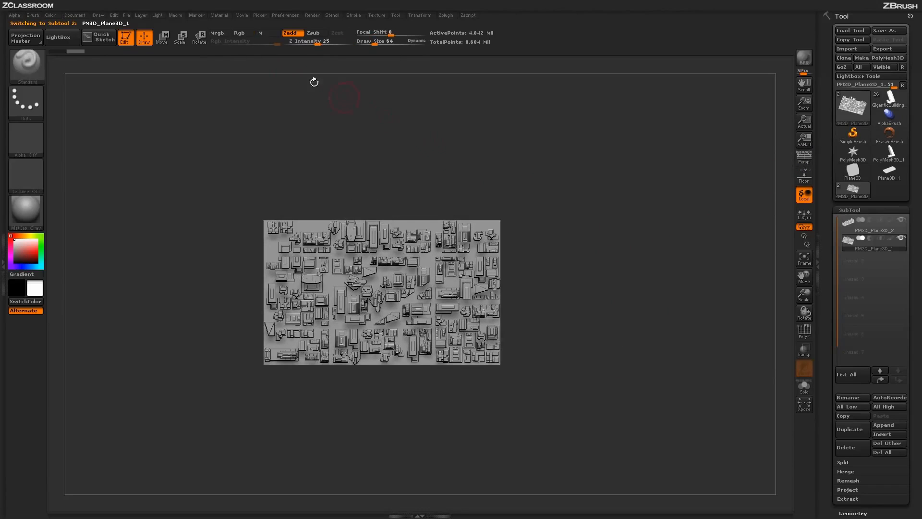
click(162, 41)
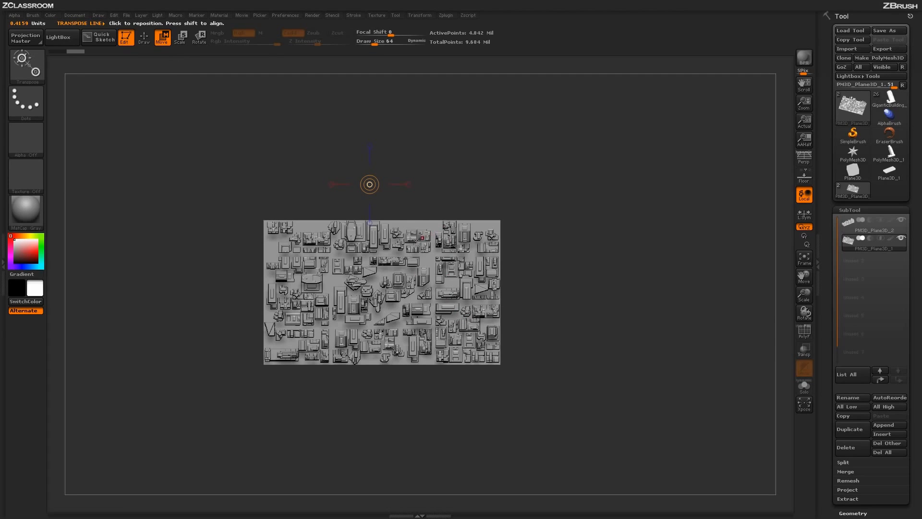
drag(412, 280, 410, 168)
click(466, 306)
drag(438, 302, 463, 157)
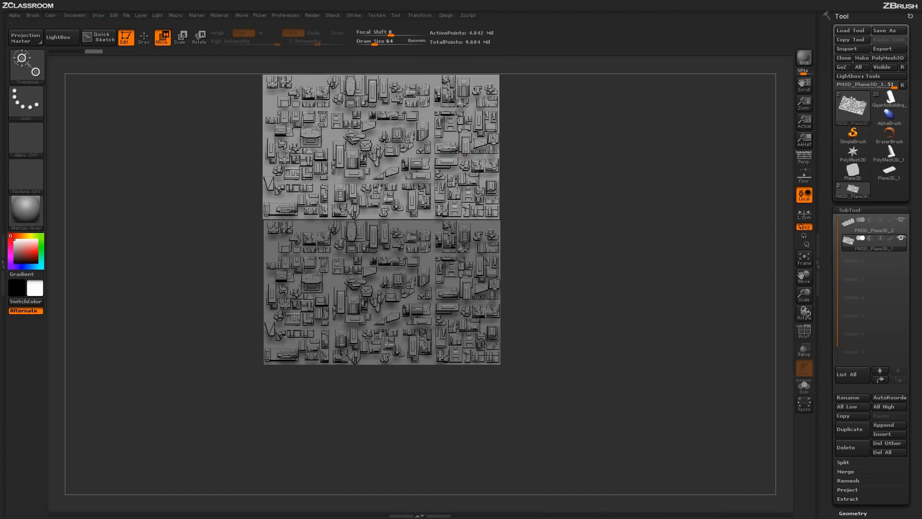
Step: Duplicate the moved city block again and place the copy flush against the right side of the two stacked blocks, vertically offset
drag(619, 365, 629, 409)
alt+drag(630, 323, 598, 357)
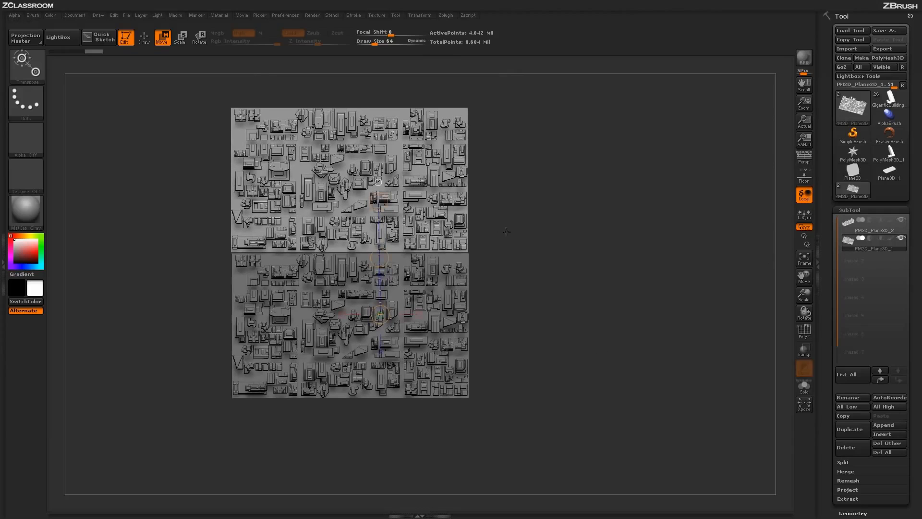
click(846, 428)
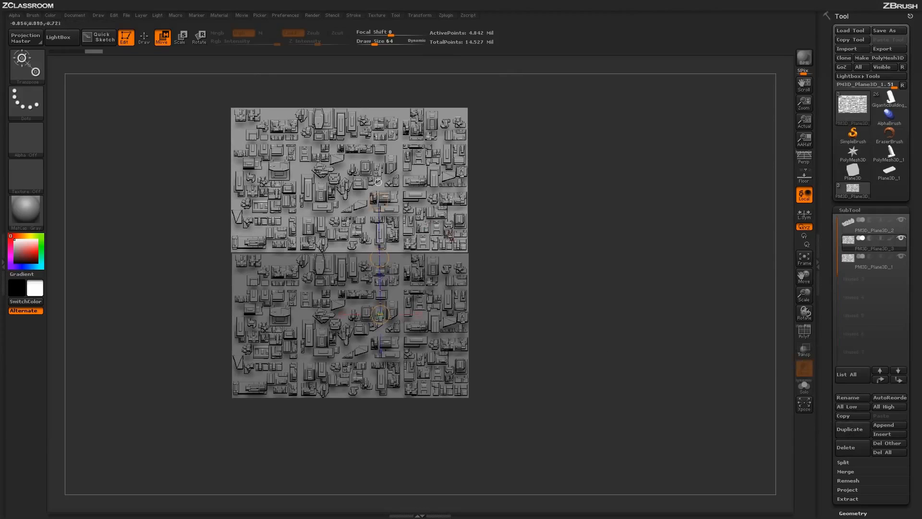
drag(398, 194, 638, 321)
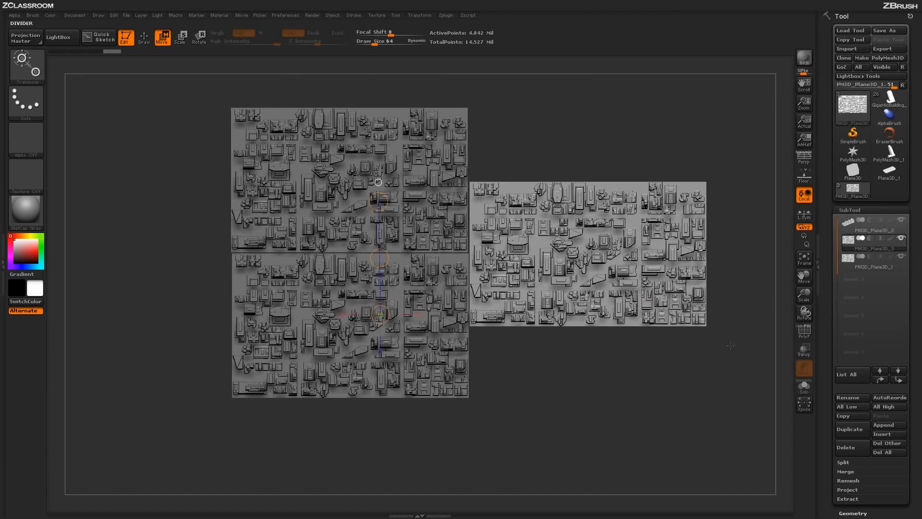
Step: Return to draw mode and view the three tiled city blocks from a raised corner angle with perspective turned on
mouse_move(667, 414)
mouse_down()
mouse_move(661, 399)
mouse_move(590, 410)
mouse_move(583, 433)
mouse_move(615, 421)
mouse_up()
click(143, 37)
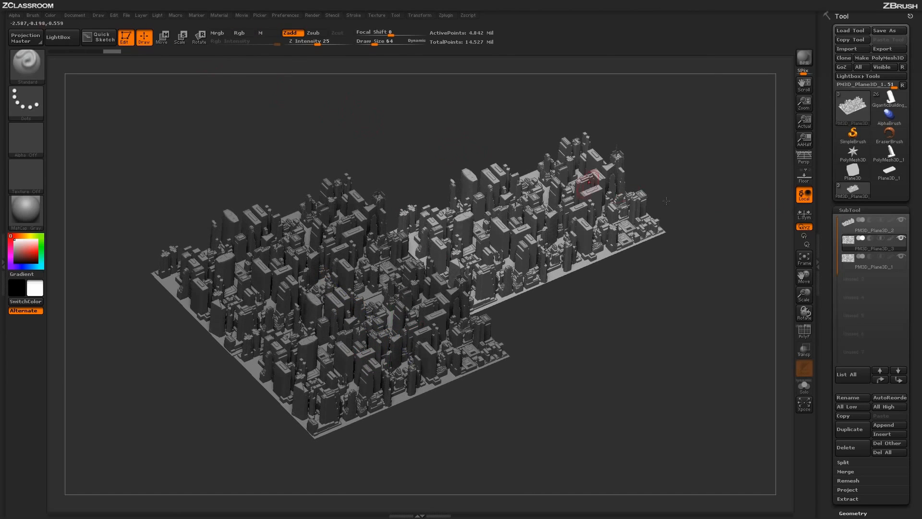
click(804, 158)
mouse_move(661, 381)
mouse_down()
mouse_move(636, 407)
mouse_move(649, 397)
mouse_move(647, 416)
mouse_move(651, 403)
mouse_up()
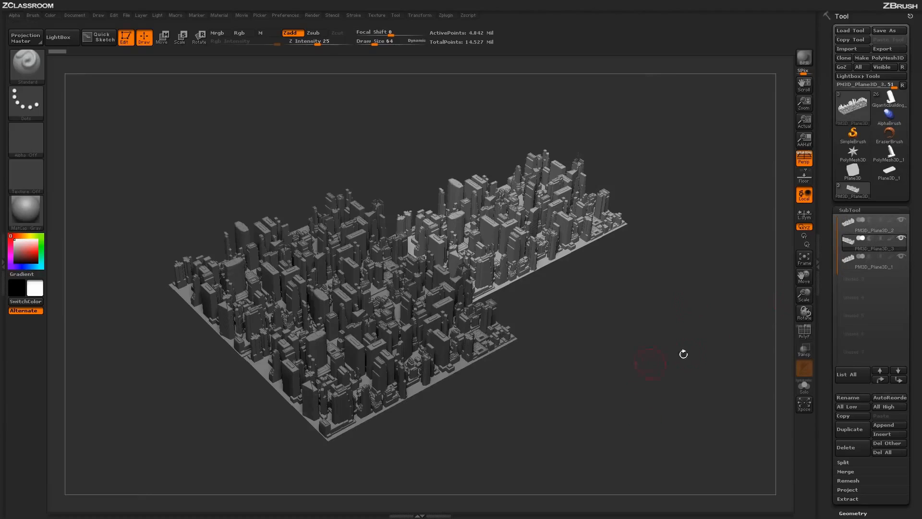
Step: Delete the two extra city block subtools, keeping only PM3D_Plane3D_2, and frame the remaining block from a raised angle
click(849, 450)
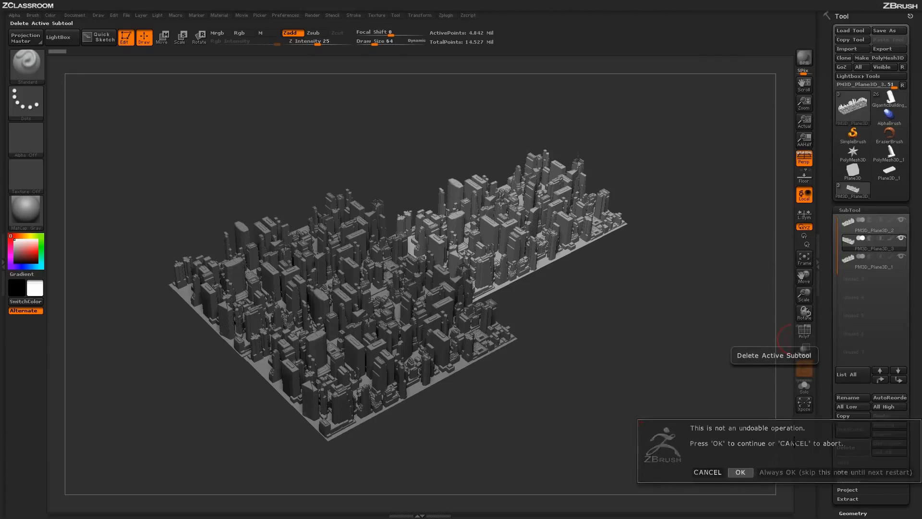
click(740, 474)
click(852, 448)
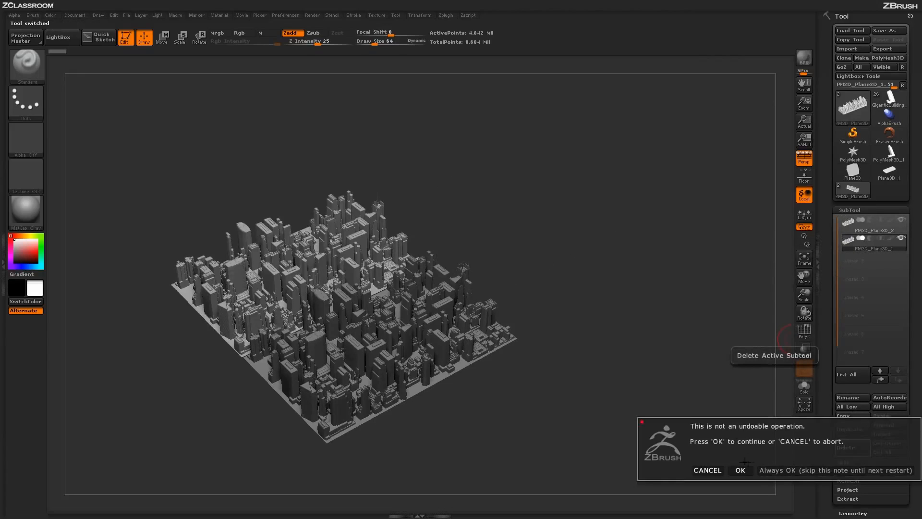
click(742, 472)
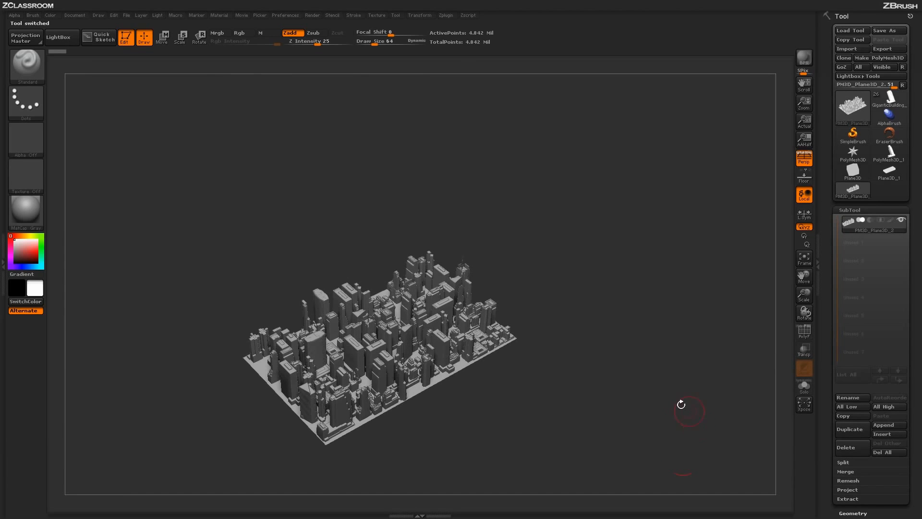
mouse_move(631, 412)
mouse_down()
mouse_move(619, 375)
mouse_move(637, 421)
mouse_move(646, 408)
mouse_move(638, 438)
mouse_move(647, 390)
mouse_move(642, 411)
mouse_up()
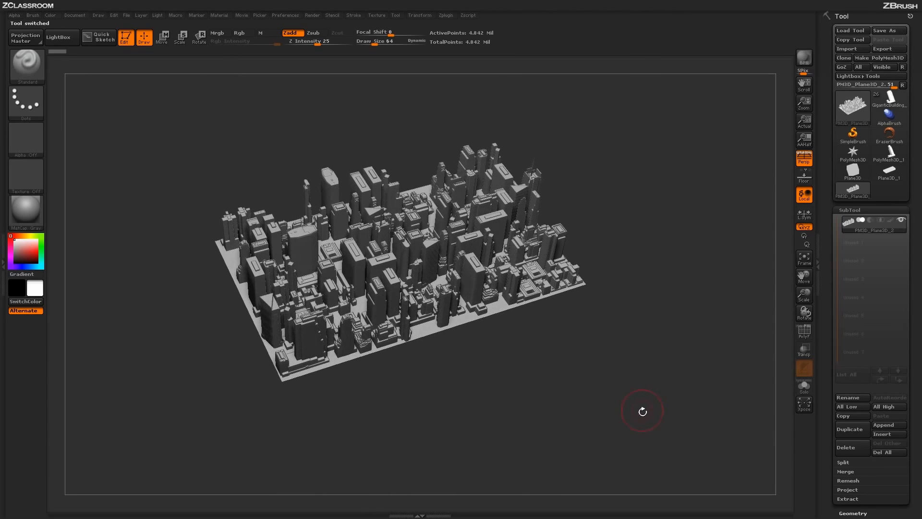